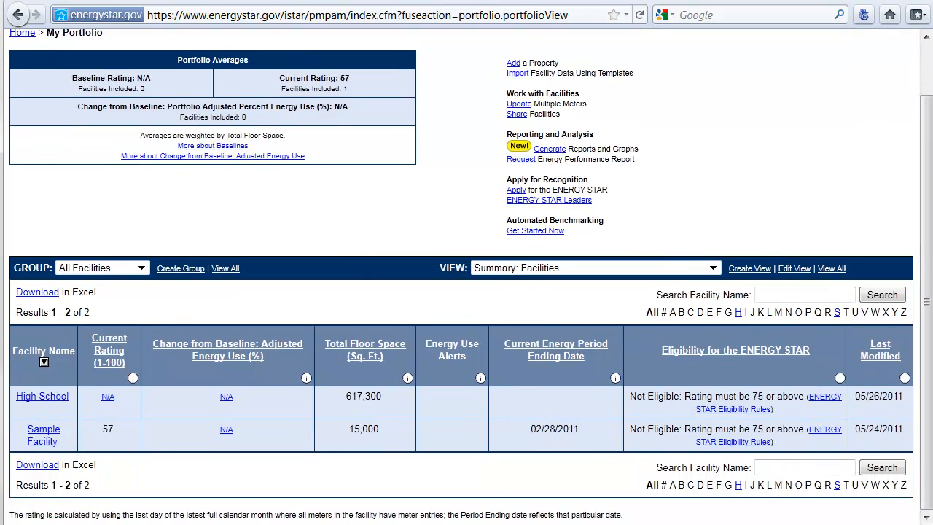
Open the High School facility and begin adding an energy meter named "First energy".
left_click(46, 399)
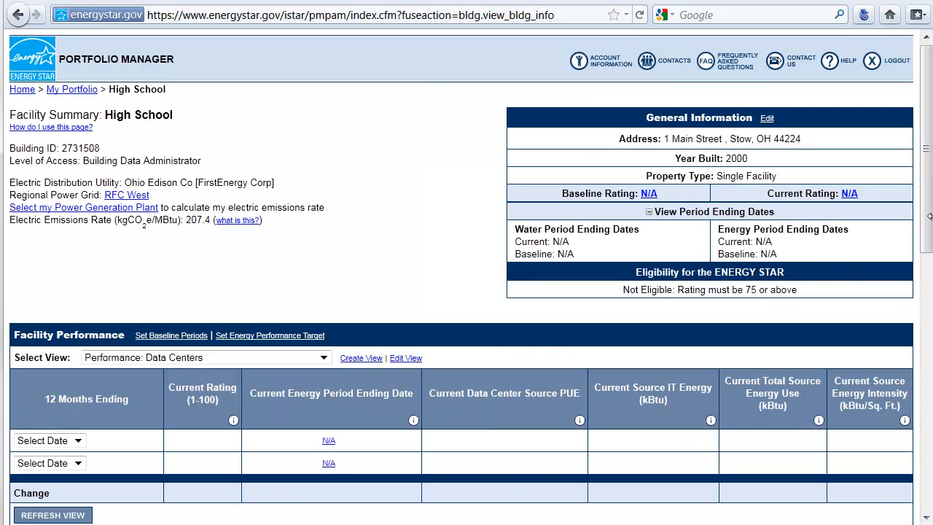
scroll(928, 220, "down", 6)
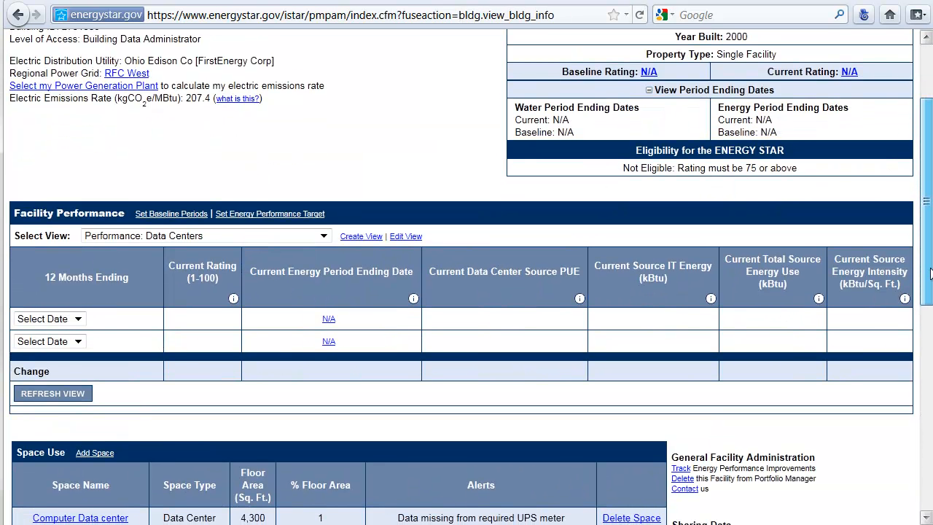
scroll(929, 220, "down", 3)
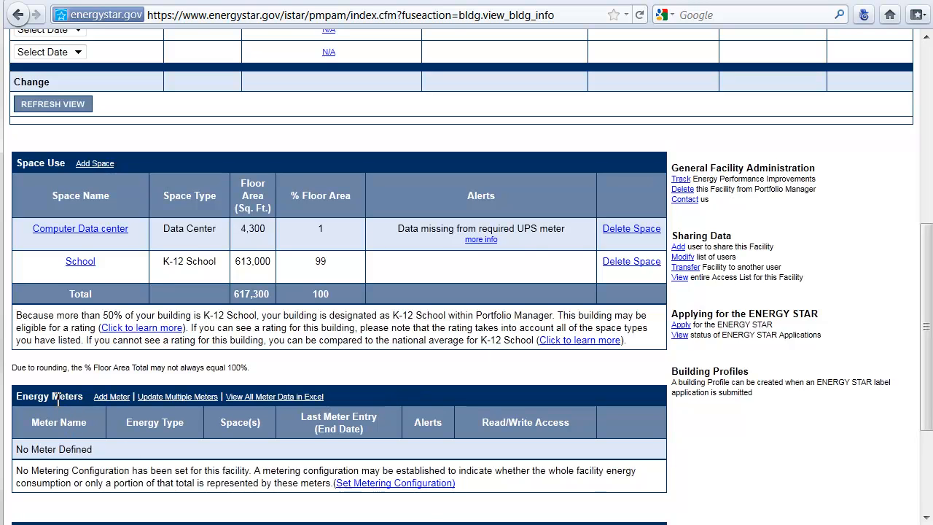
left_click(113, 399)
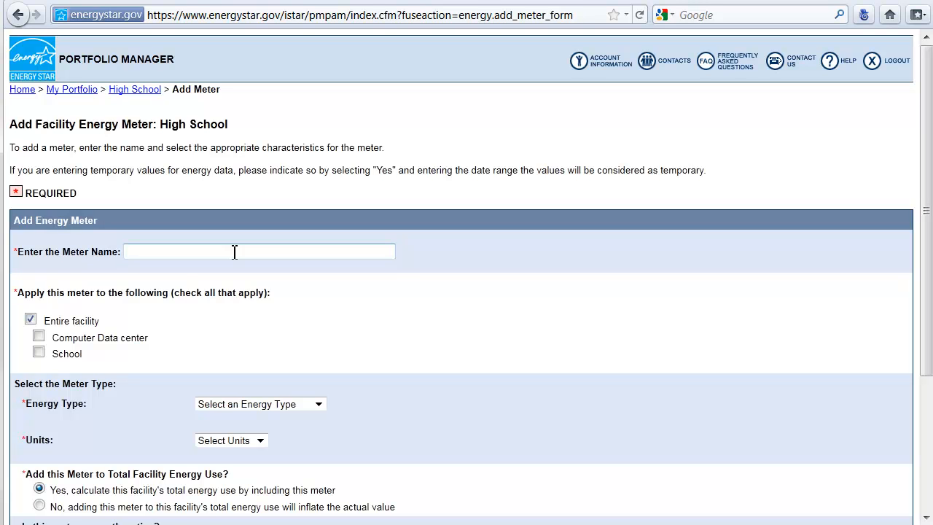
type("F")
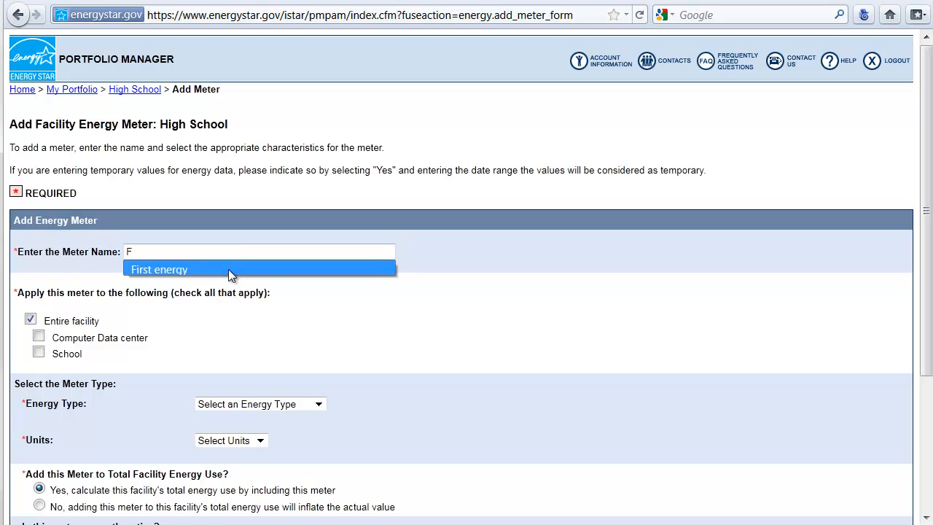
left_click(228, 269)
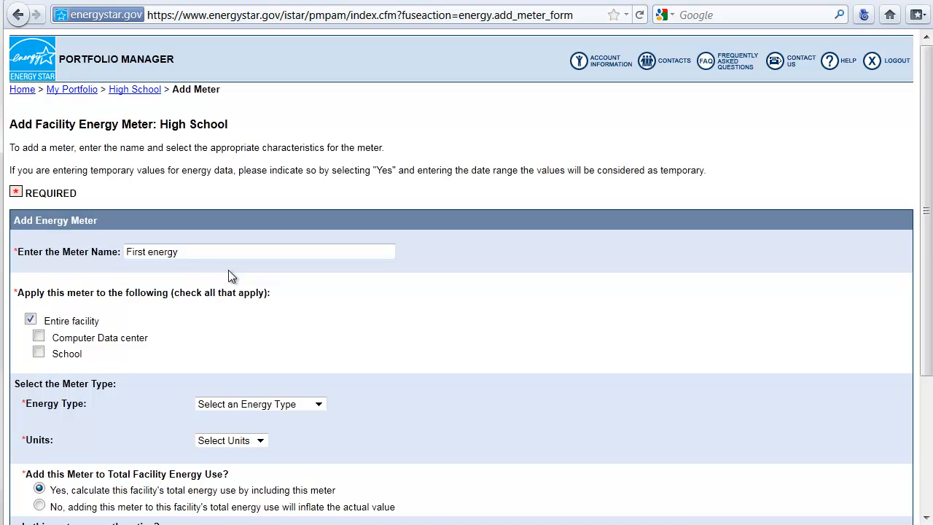
Set the meter's energy type to Electricity, generation method to Grid Purchase and units to kWh (thousand Watt-hours), and save the meter.
left_click_drag(929, 243, 928, 350)
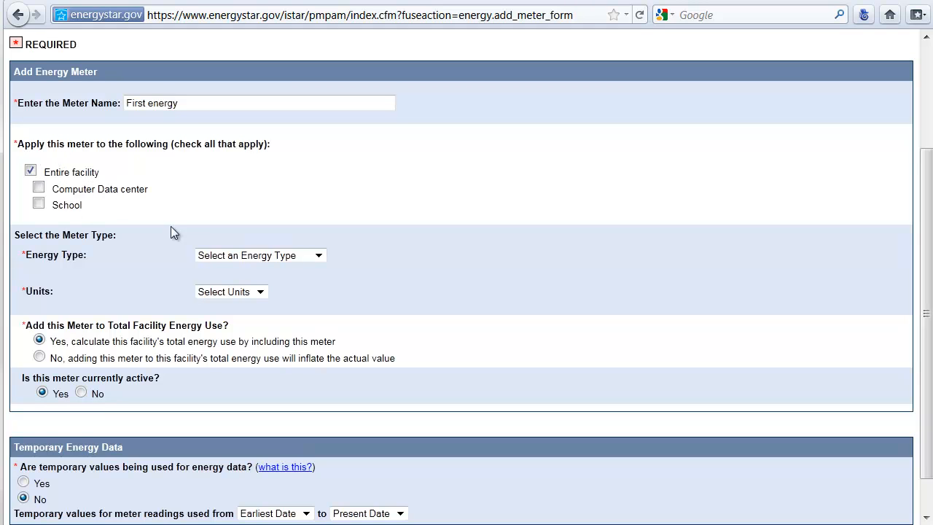
left_click(318, 257)
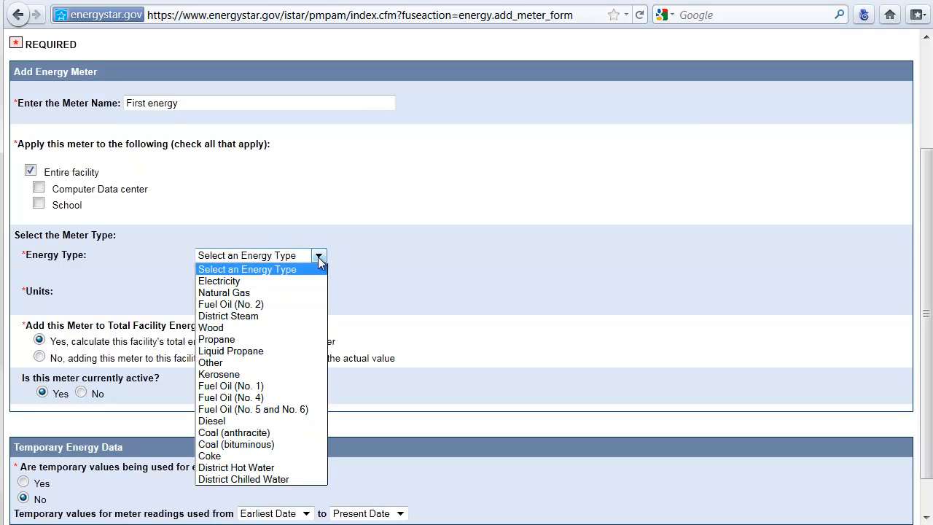
left_click(236, 280)
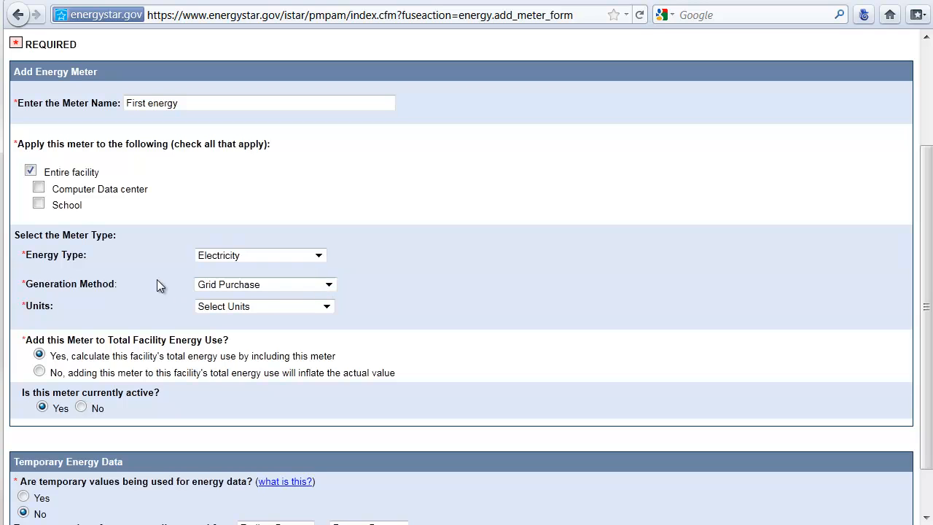
left_click(329, 286)
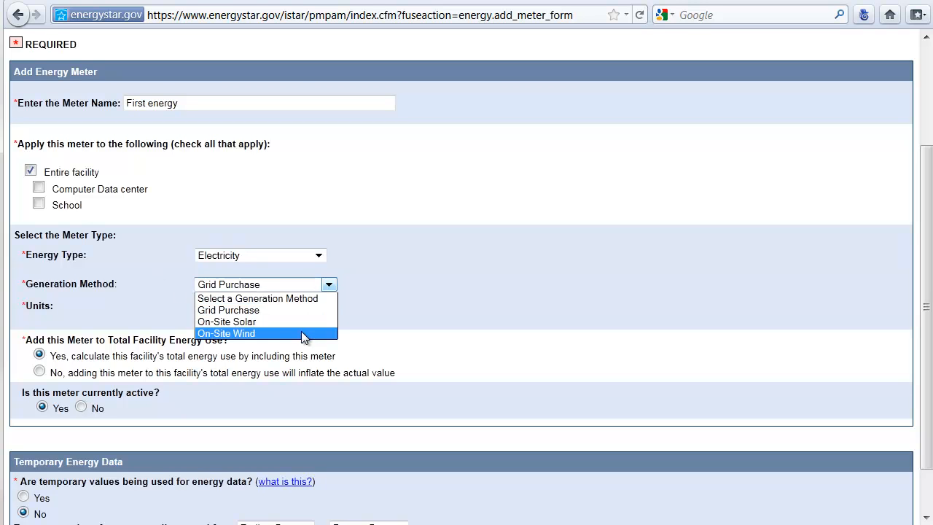
left_click(304, 312)
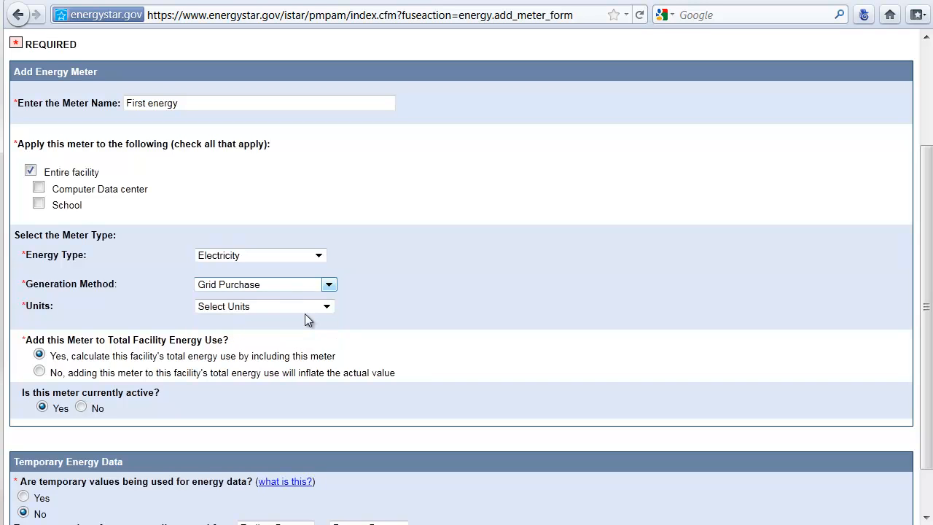
left_click(327, 307)
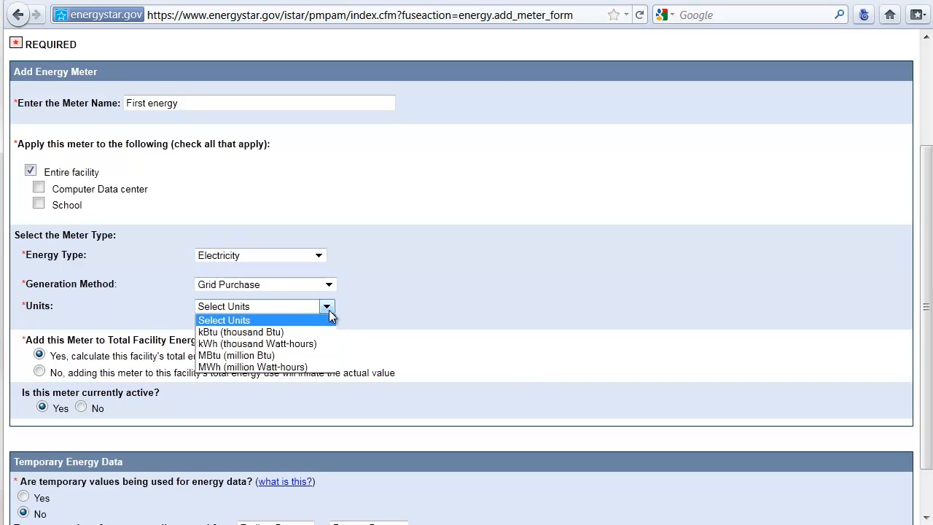
left_click(306, 344)
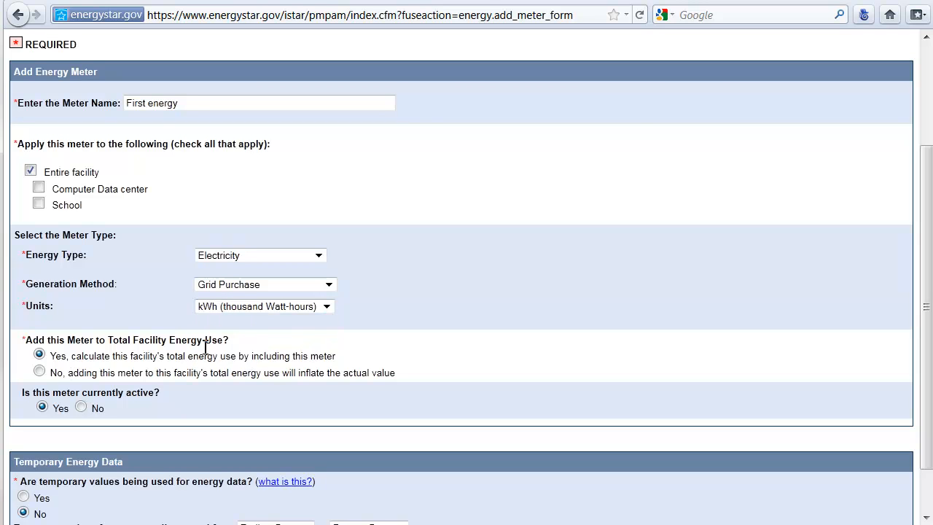
left_click_drag(930, 357, 930, 401)
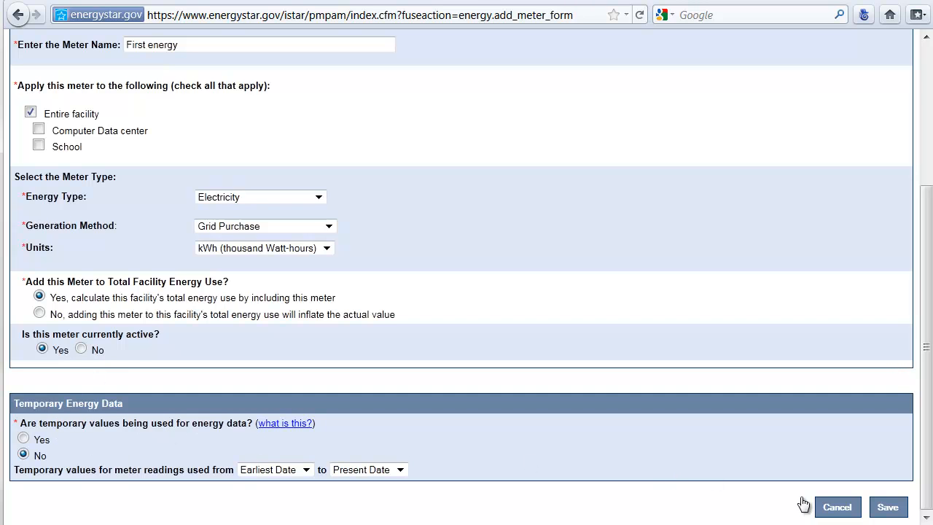
left_click(888, 508)
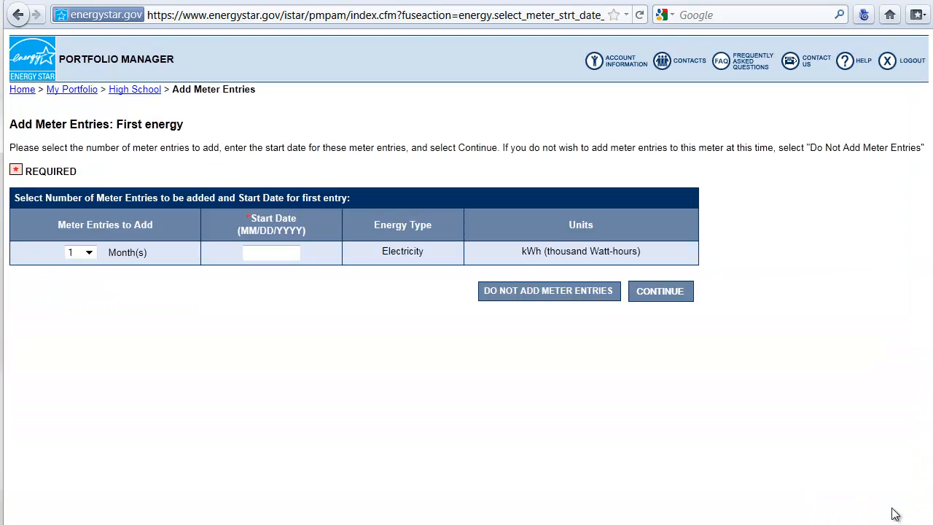
Set up 12 monthly meter entries with the start date 08/1/2005 and continue to the energy use form.
left_click(89, 252)
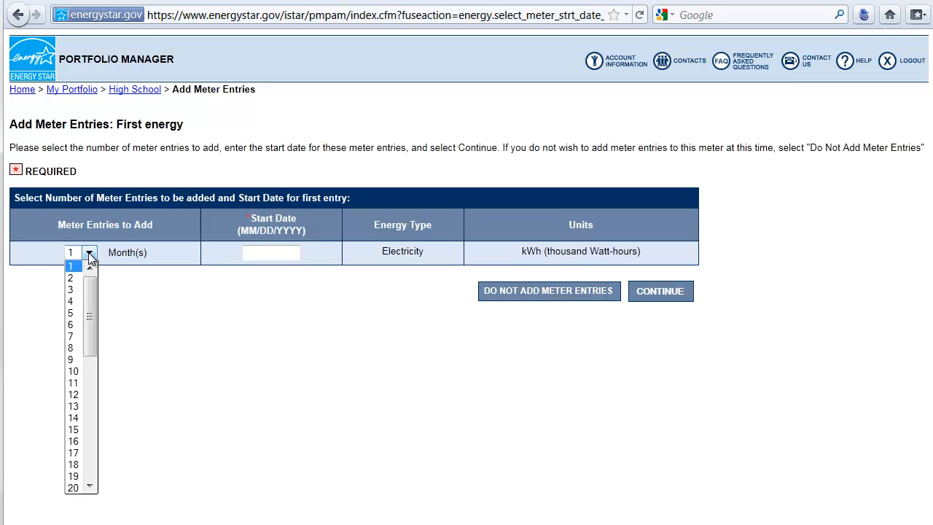
left_click(75, 395)
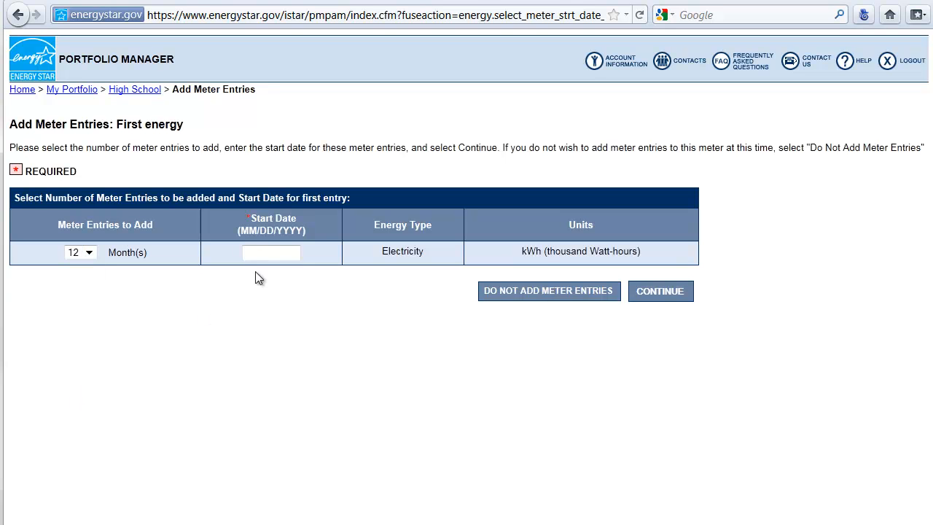
left_click(270, 254)
type("08")
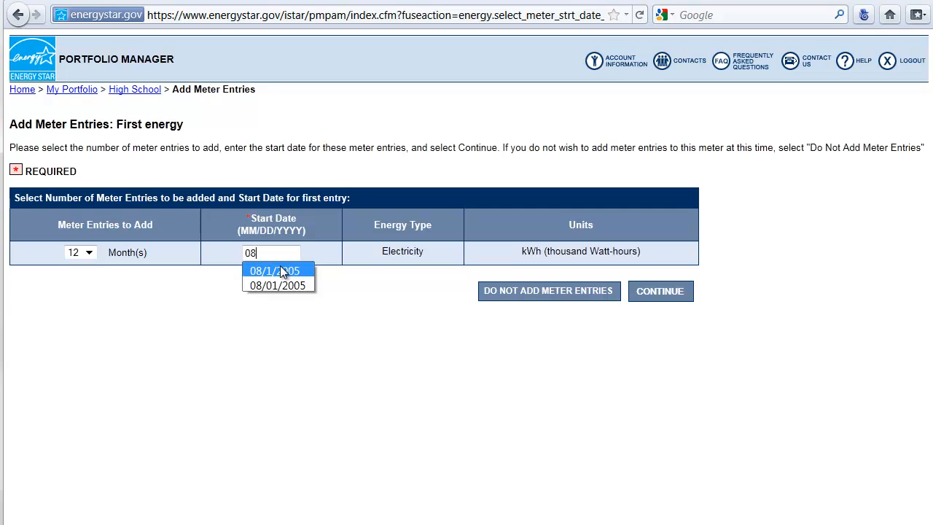
left_click(283, 271)
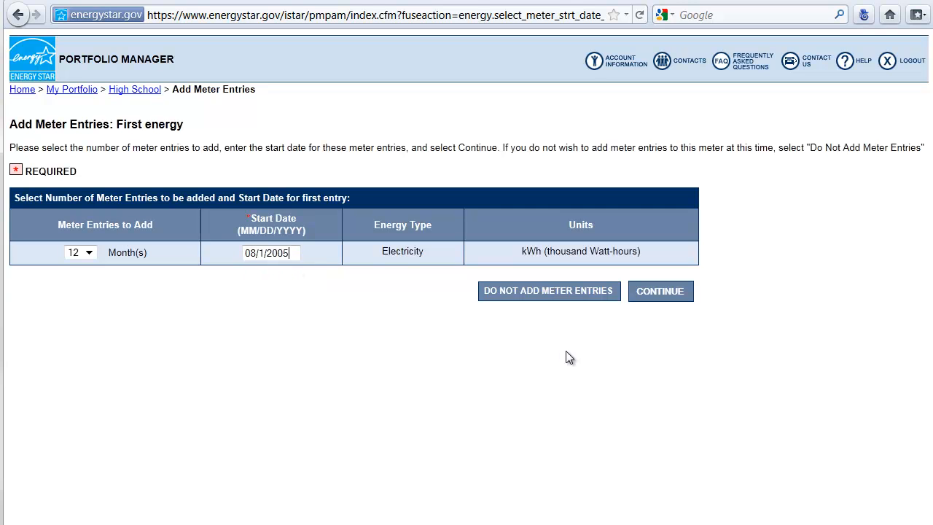
left_click(666, 295)
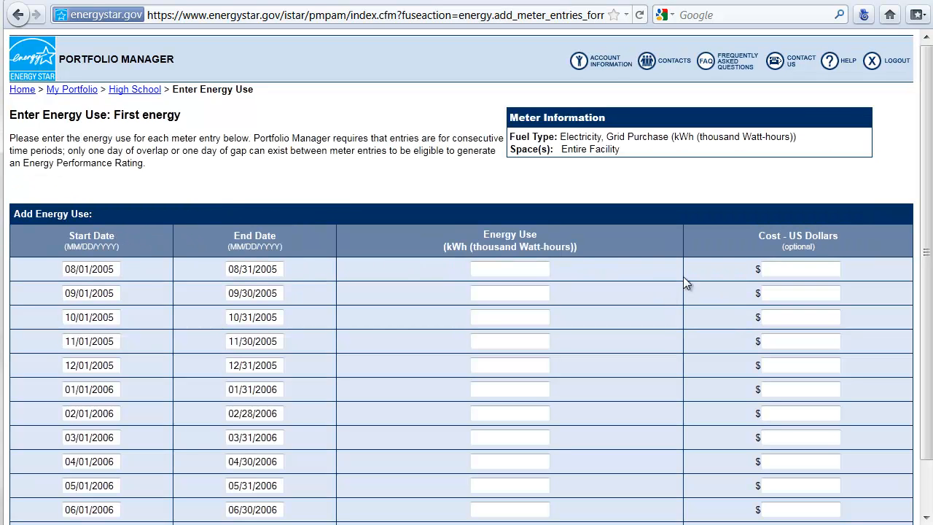
Check the electric meter's monthly energy use in the High School spreadsheet and return to the energy use form in the browser.
left_click_drag(930, 192, 932, 252)
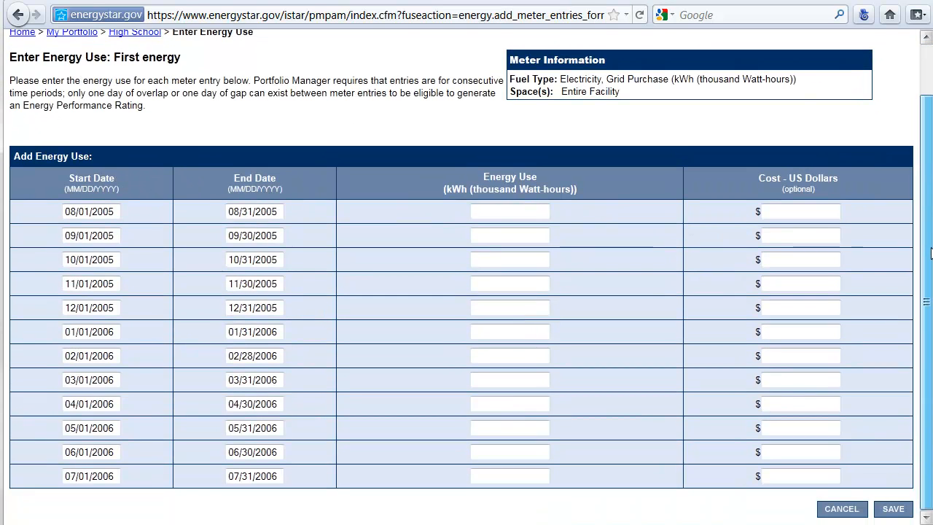
left_click(498, 212)
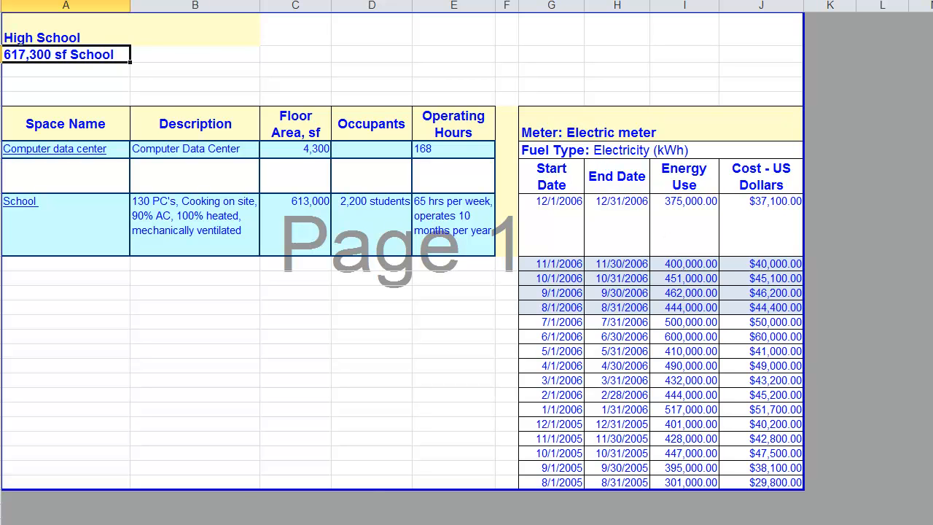
left_click(3, 524)
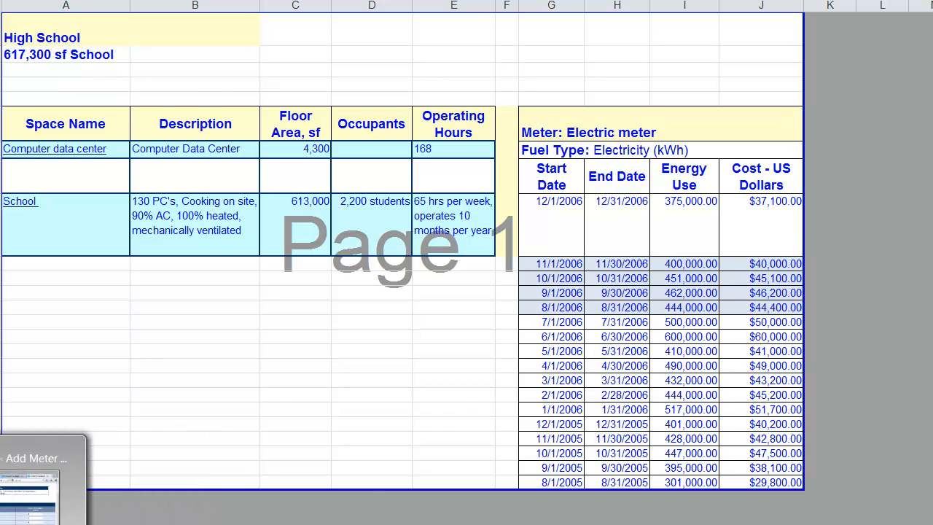
left_click(29, 496)
Enter an energy use of 301000 kWh for August 2005 and 395000 kWh for September 2005.
left_click(527, 212)
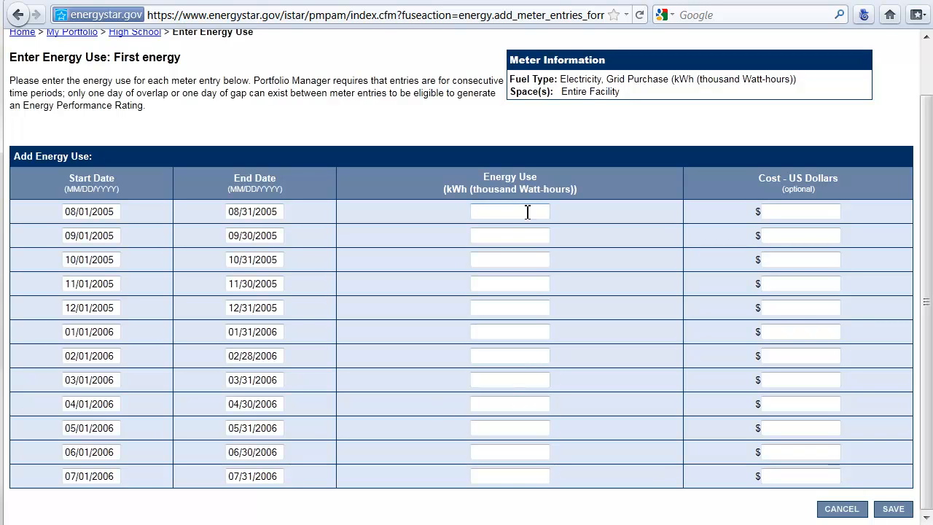
type("301")
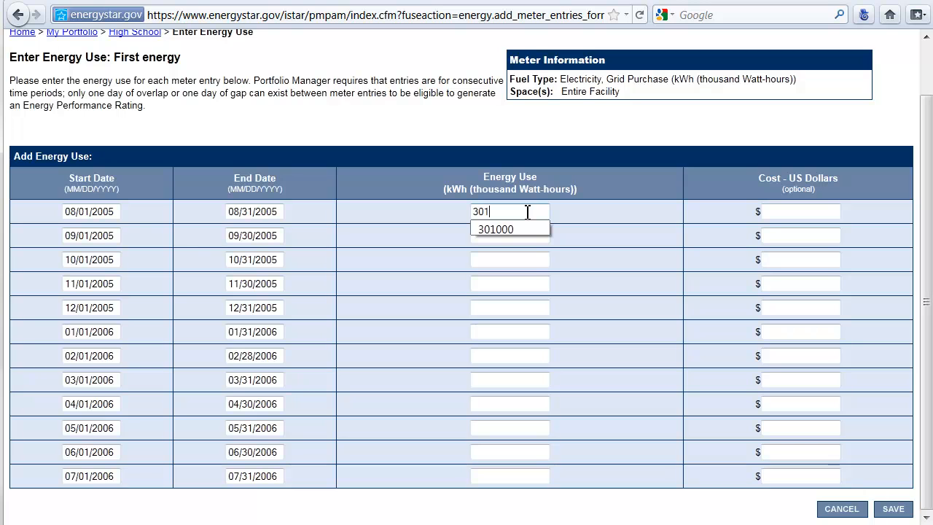
type("000")
left_click(521, 227)
left_click(519, 235)
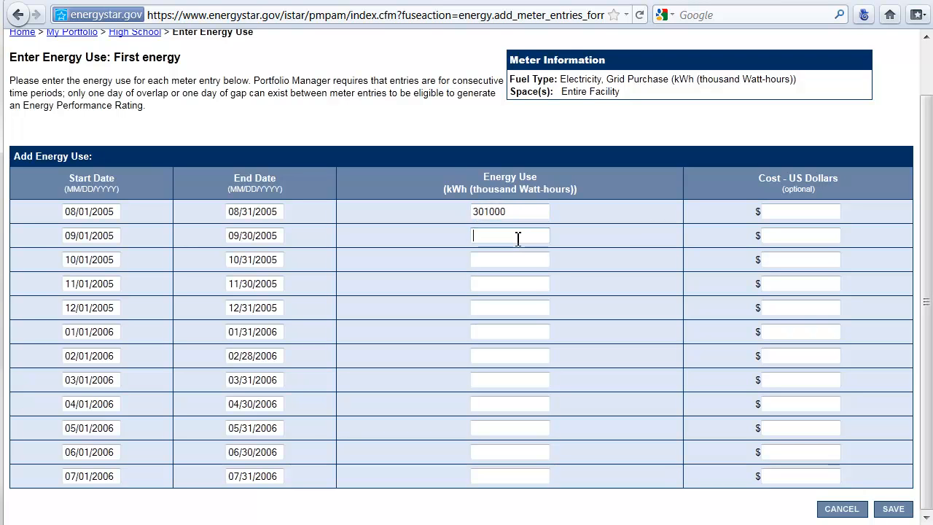
type("3")
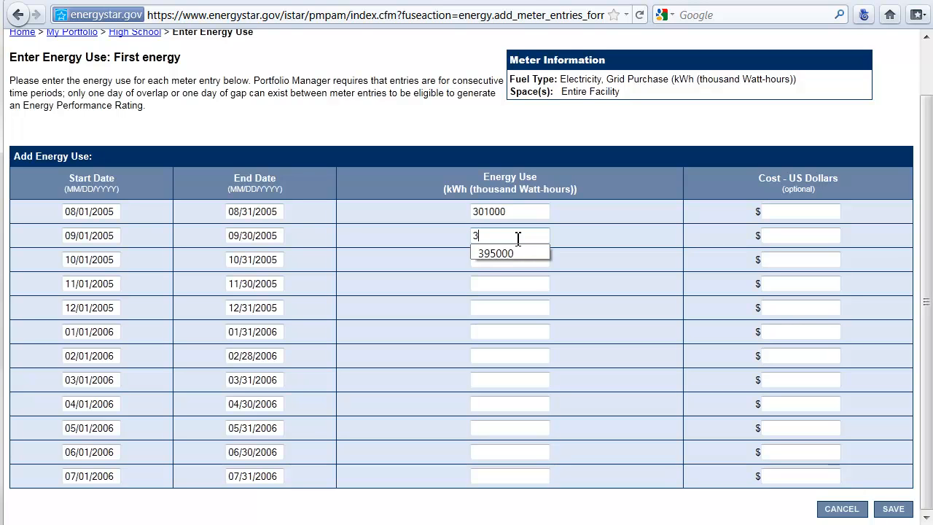
left_click(514, 252)
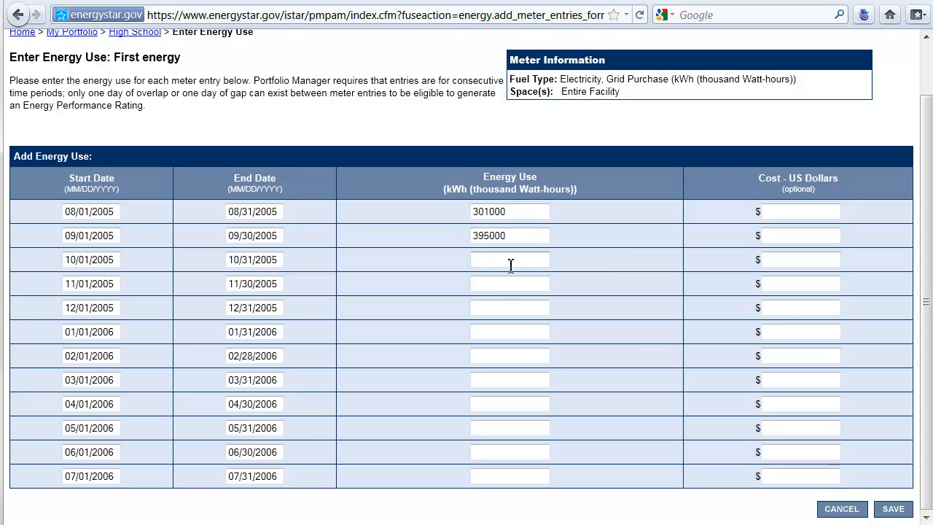
Enter an energy use of 447000 kWh for October 2005 and 428000 kWh for November 2005.
left_click(513, 259)
type("4")
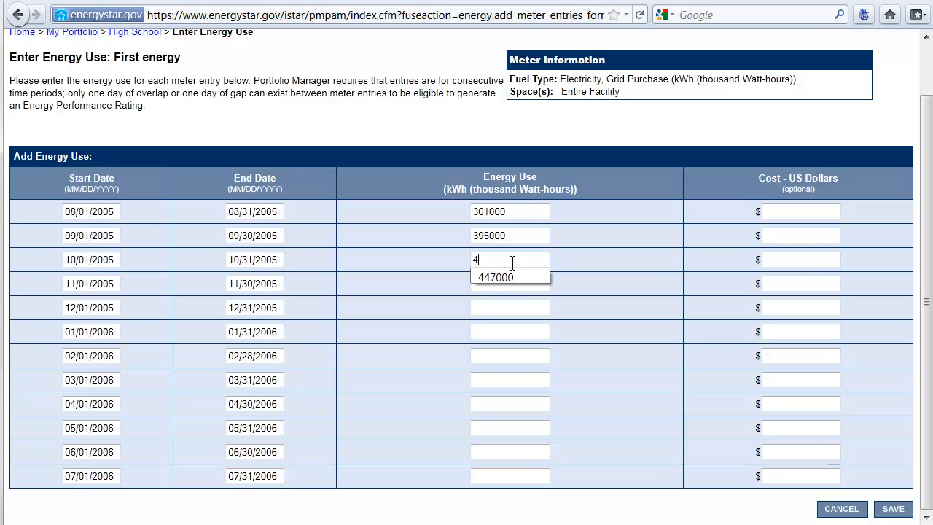
left_click(510, 278)
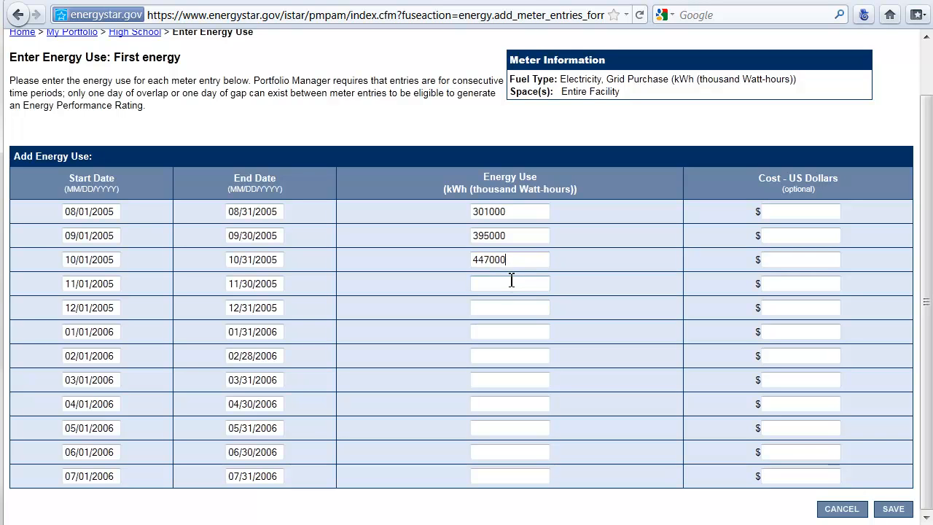
left_click(518, 283)
type("4")
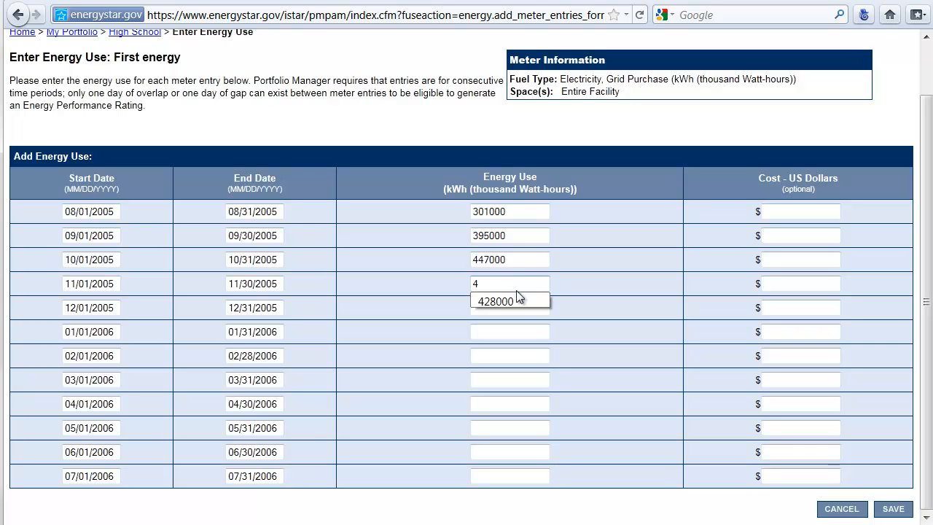
left_click(516, 298)
Enter an energy use of 401000 kWh for December 2005 and 517000 kWh for January 2006.
left_click(518, 310)
left_click(518, 310)
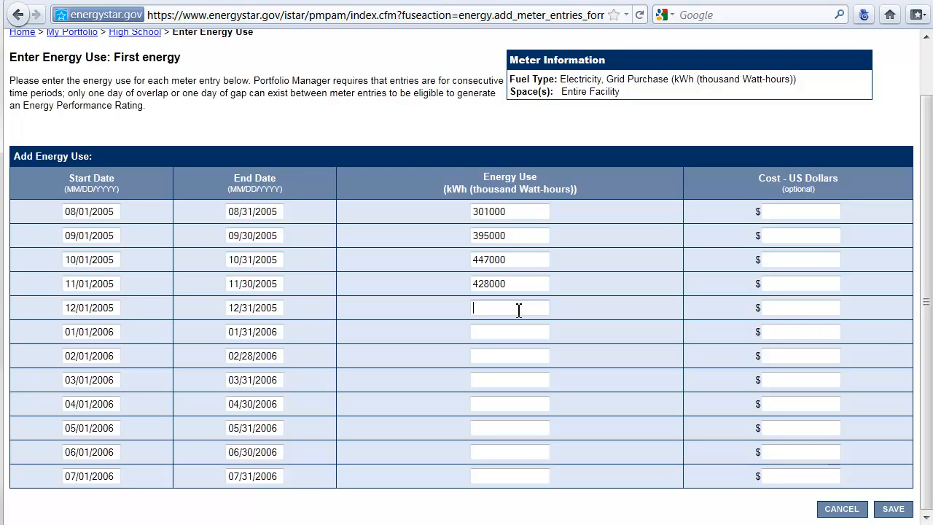
type("4")
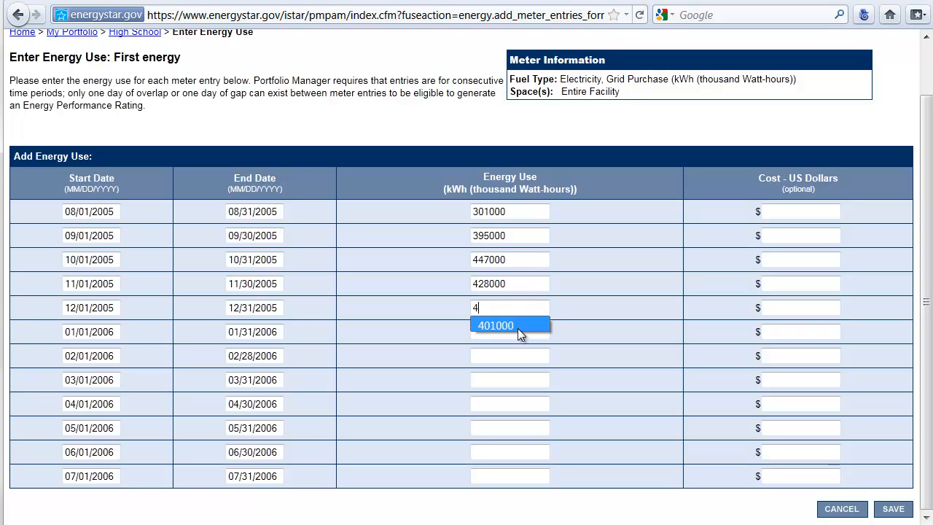
left_click(517, 326)
left_click(519, 333)
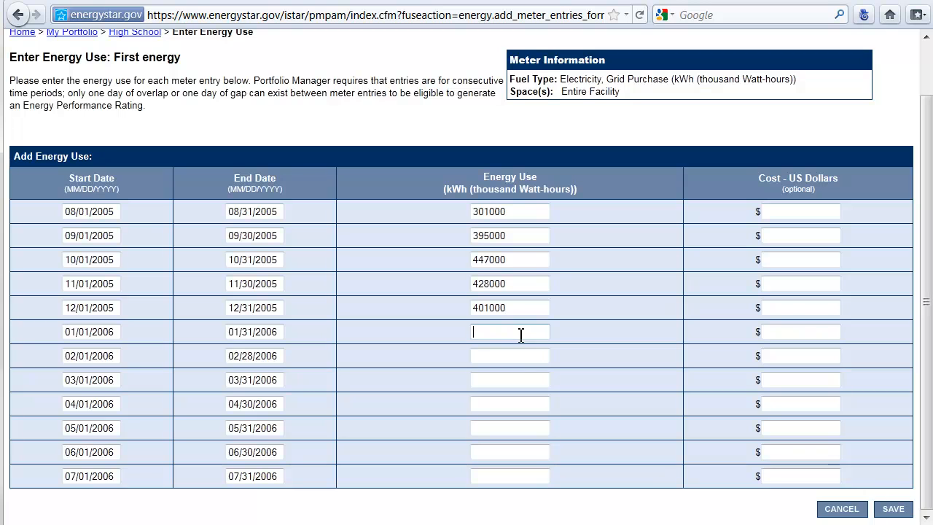
type("5")
left_click(514, 349)
Enter an energy use of 444000 kWh for February 2006 and 432000 kWh for March 2006.
left_click(511, 357)
type("4")
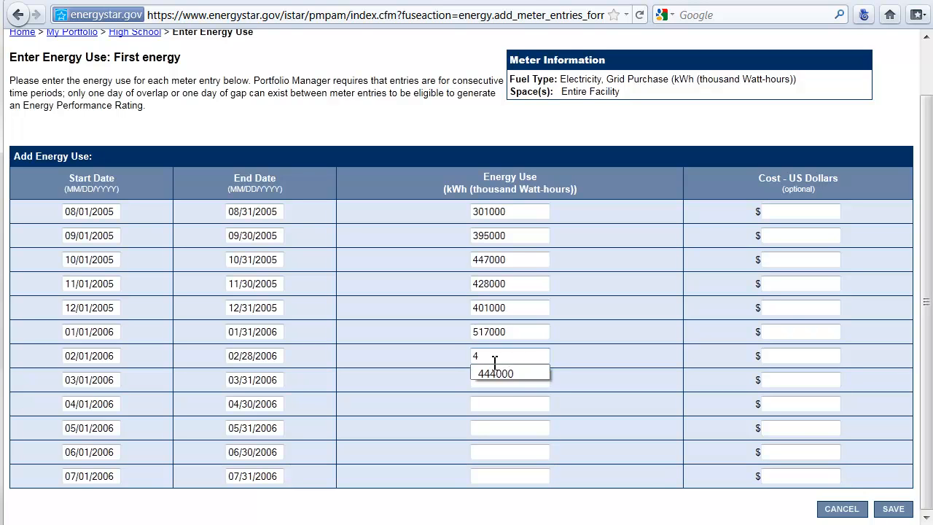
left_click(494, 374)
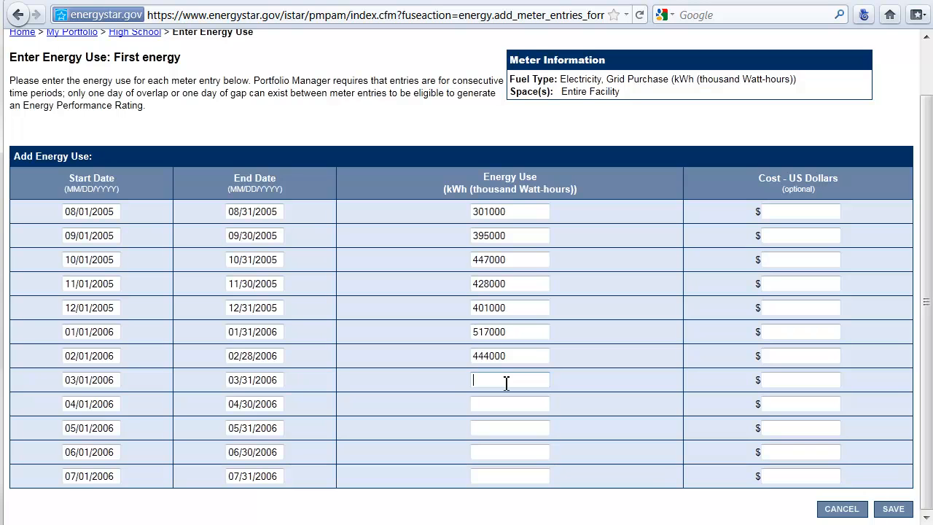
type("4")
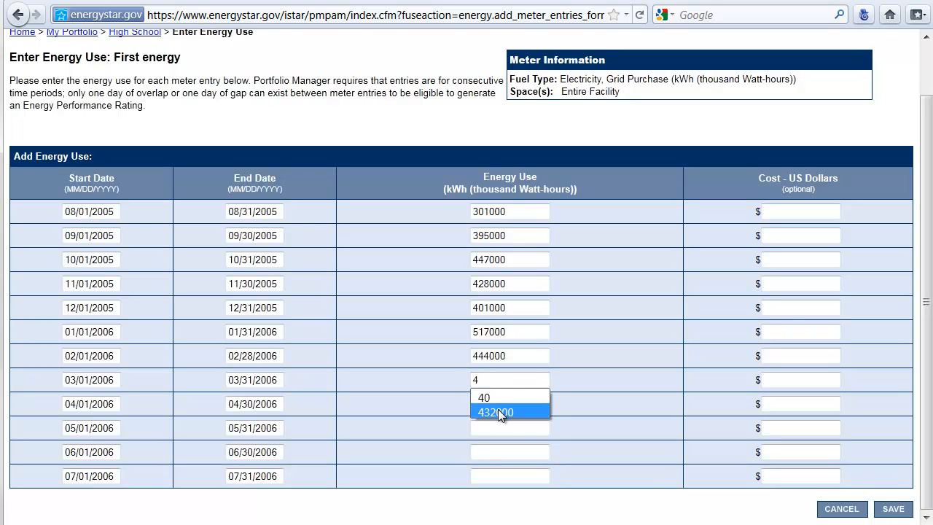
left_click(499, 410)
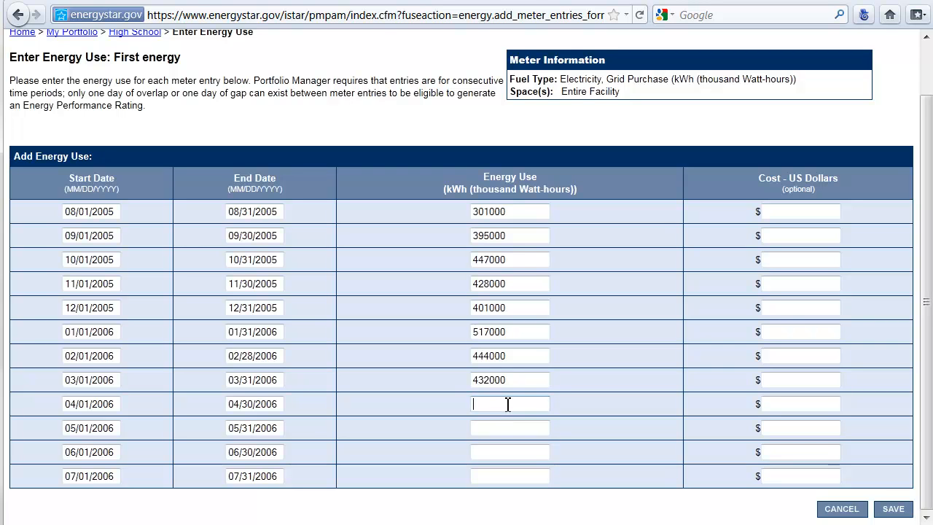
Enter an energy use of 490000 kWh for April 2006 and 410000 kWh for May 2006.
left_click(508, 403)
type("4")
left_click(508, 421)
left_click(512, 430)
type("4")
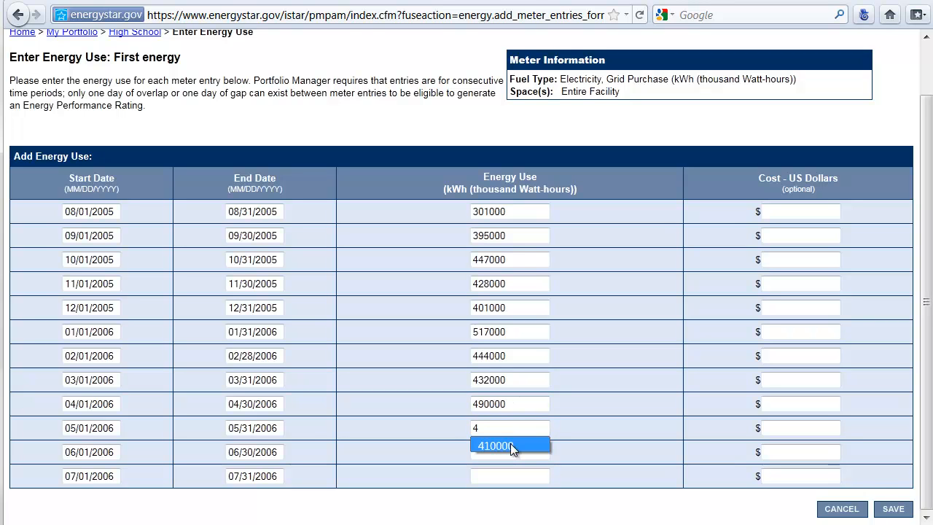
left_click(510, 443)
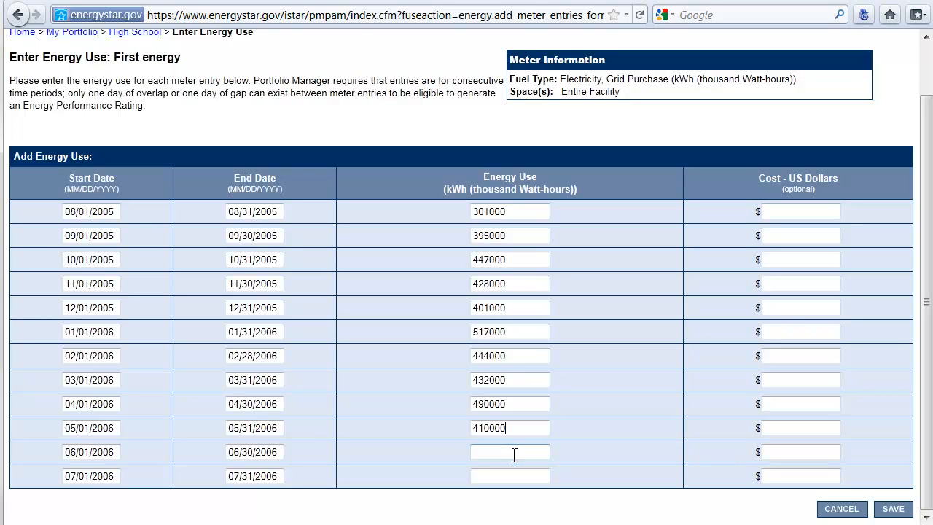
Enter an energy use of 600000 kWh for June 2006 and 500000 kWh for July 2006, and save the meter entries.
type("6")
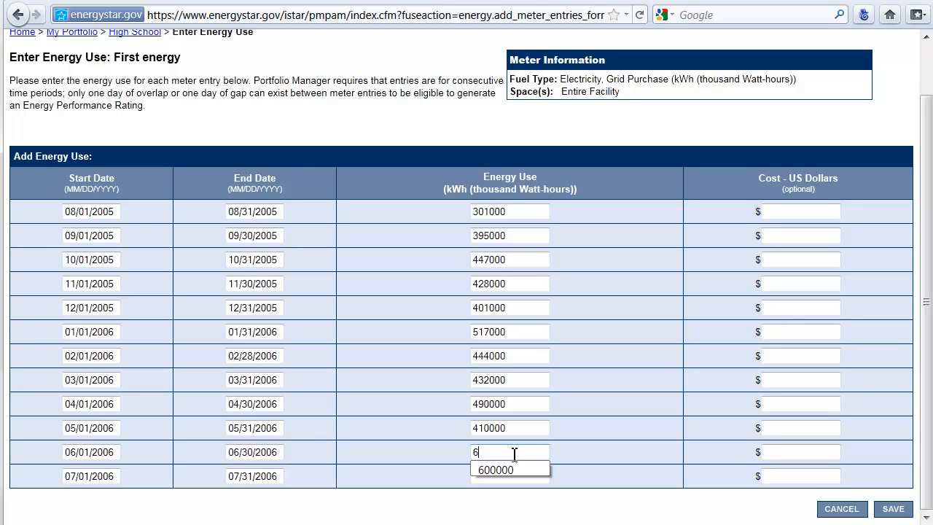
left_click(513, 470)
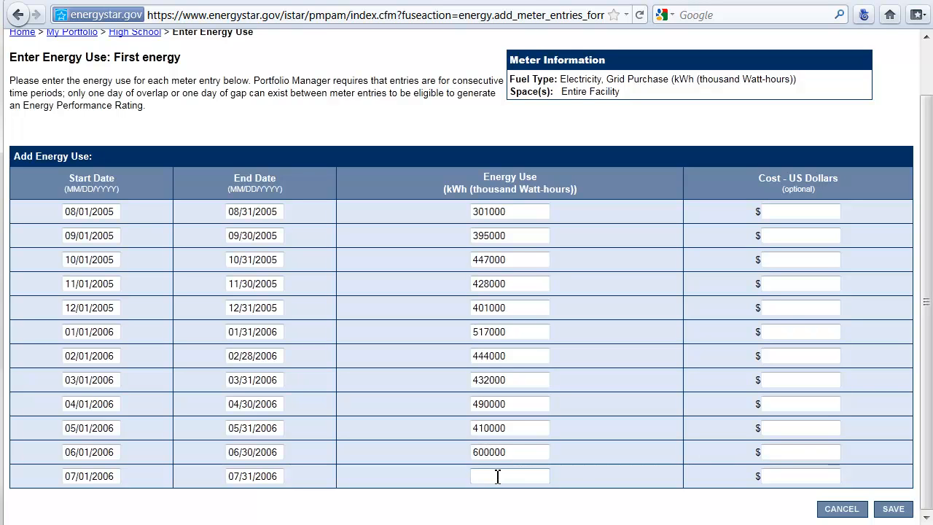
left_click(497, 475)
type("5")
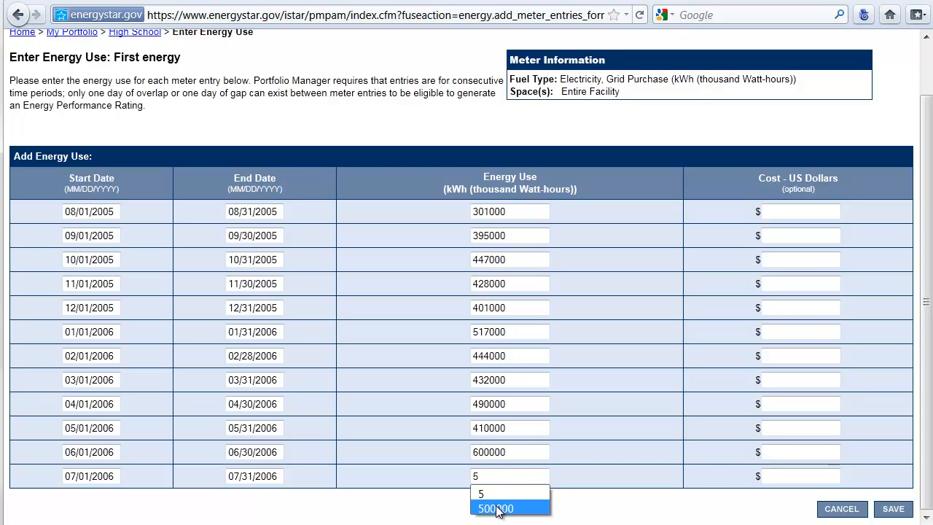
left_click(495, 508)
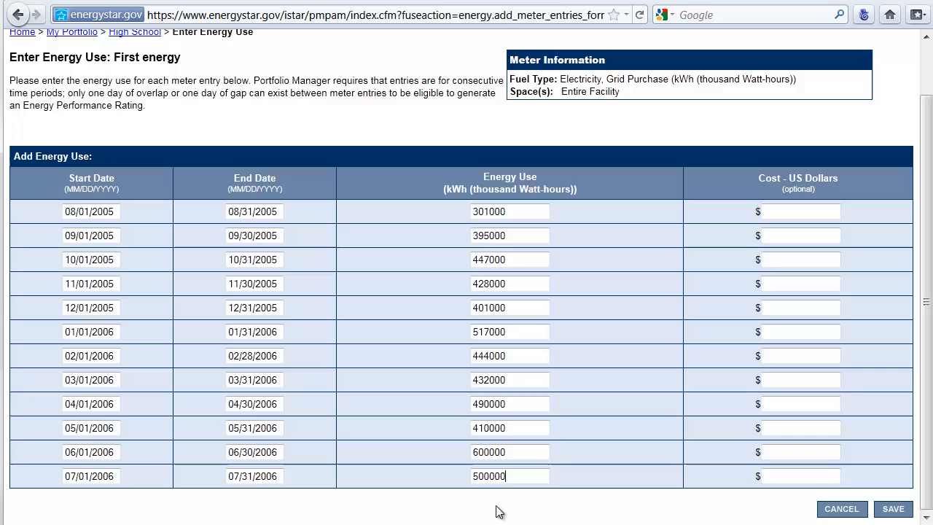
left_click(893, 510)
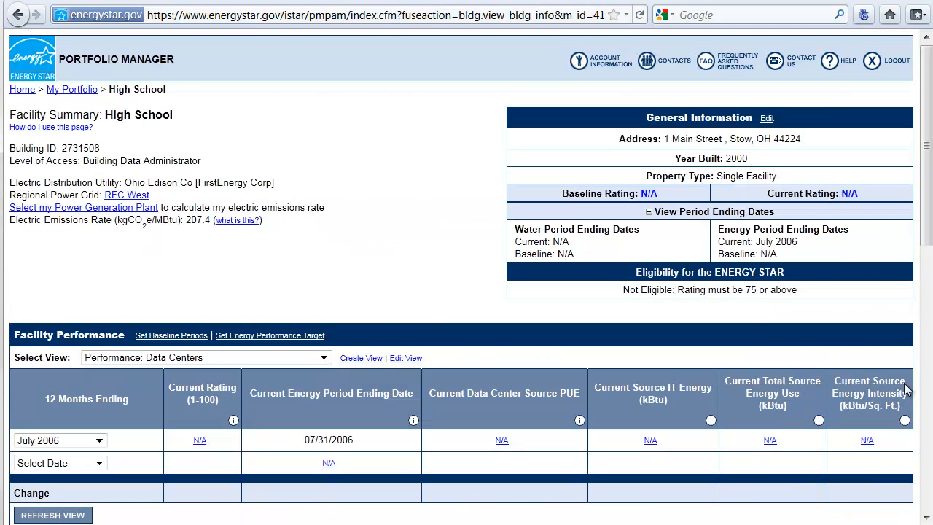
Open the energy use entries of the First energy meter from the High School facility summary.
scroll(925, 252, "down", 3)
scroll(928, 253, "down", 5)
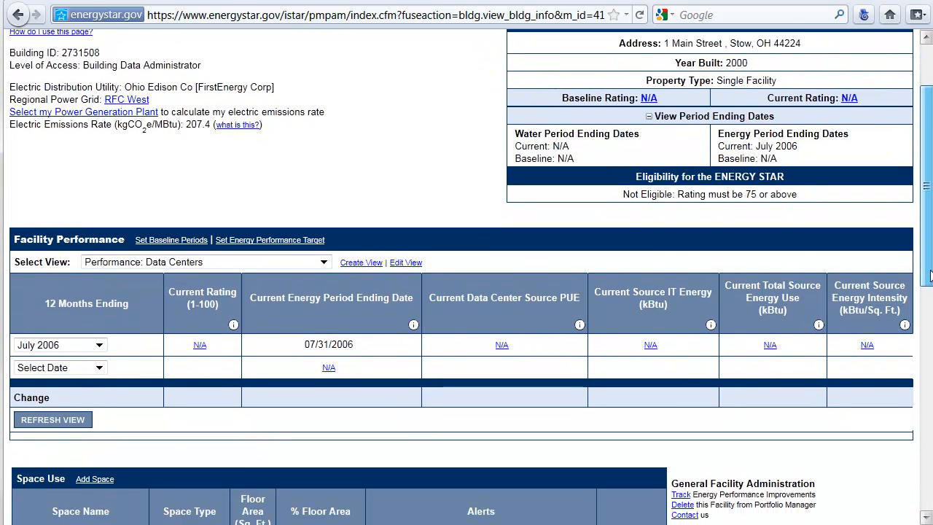
scroll(928, 253, "down", 10)
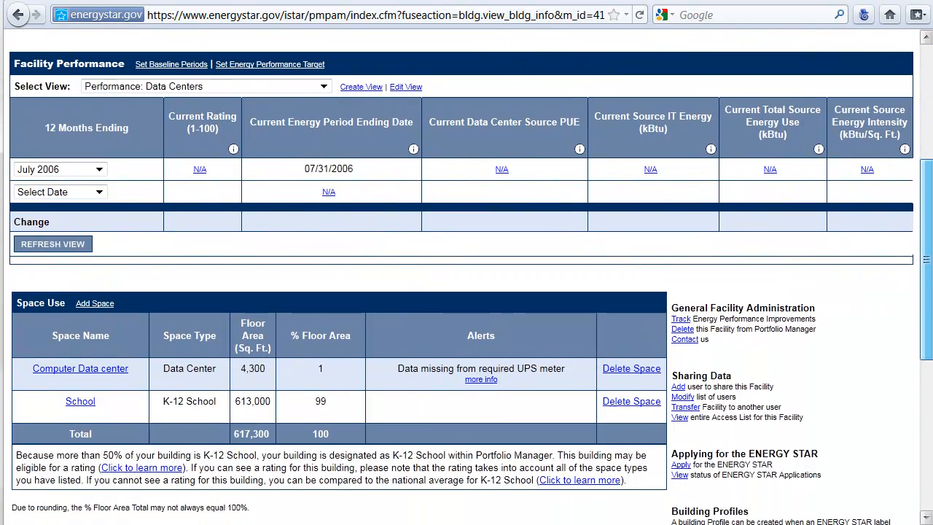
scroll(929, 437, "down", 2)
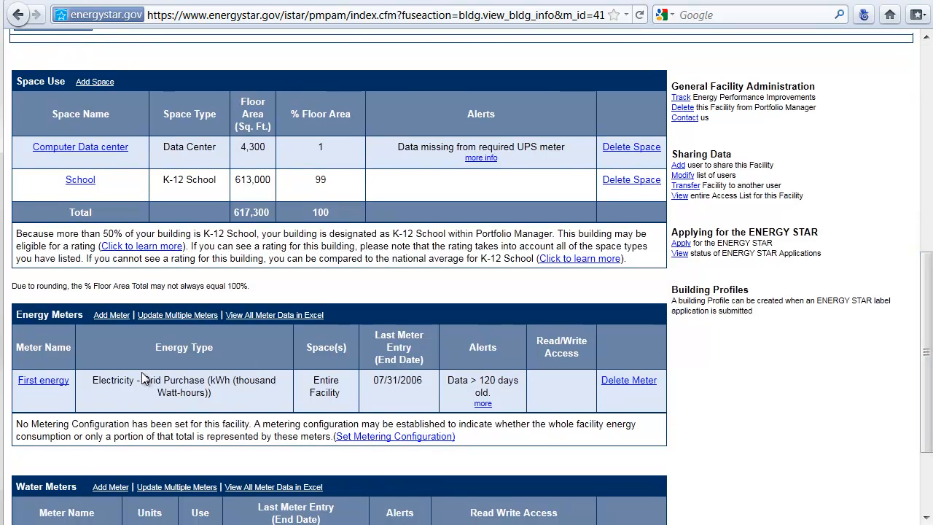
left_click(57, 385)
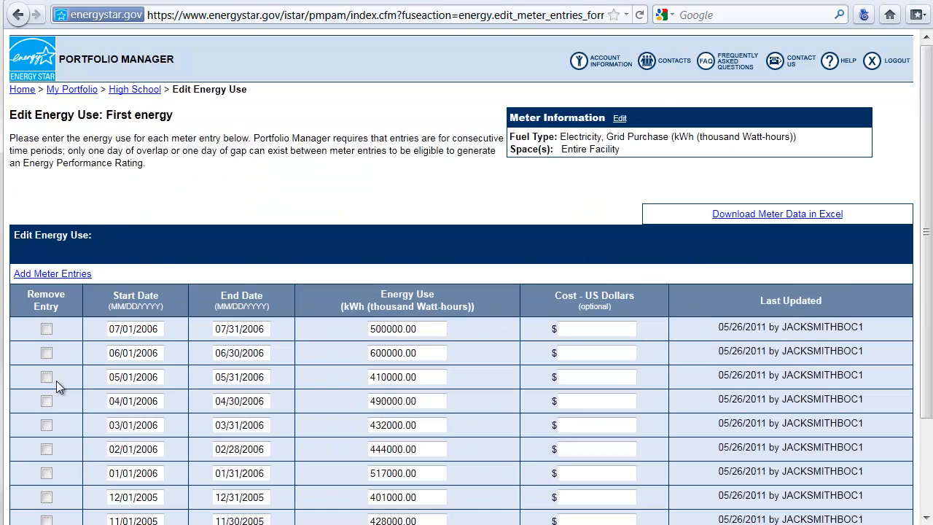
Add 4 more monthly entries to the First energy meter, keeping the start date 08/01/2006, and continue to the energy use form.
left_click(76, 274)
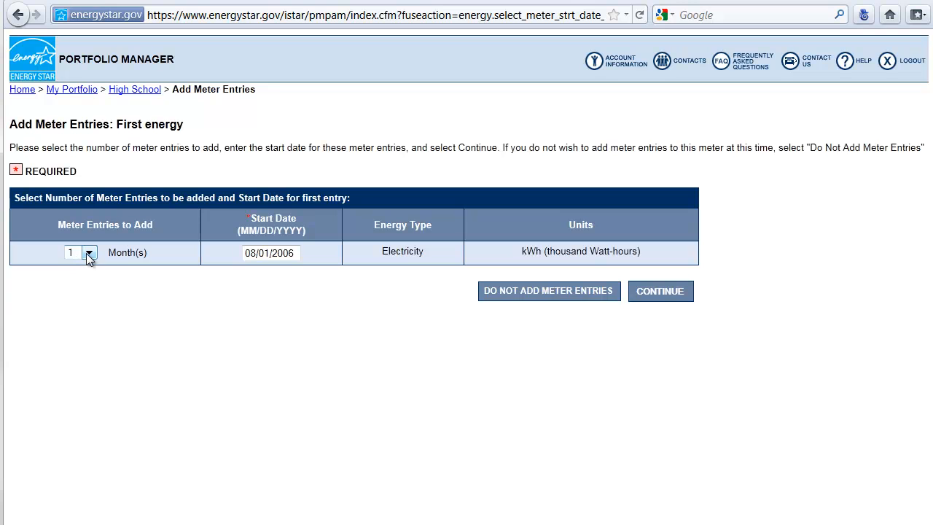
left_click(88, 253)
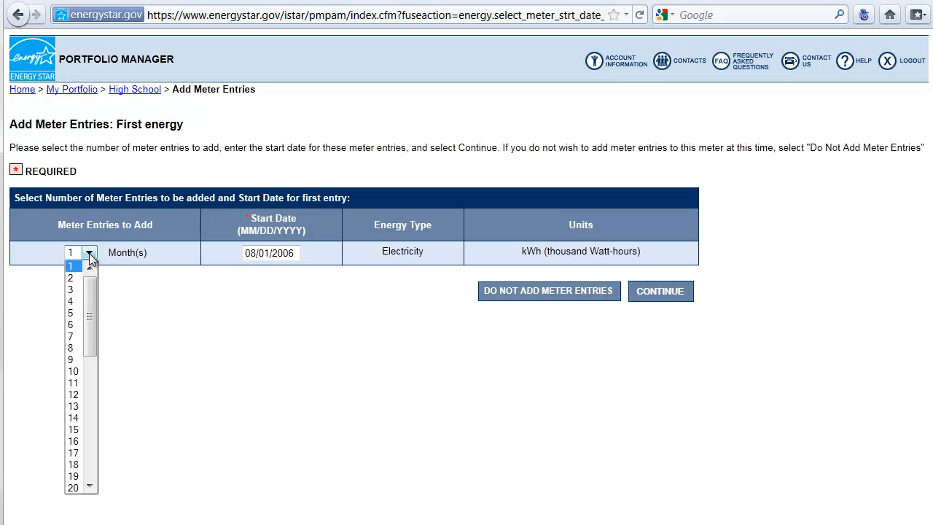
left_click(73, 301)
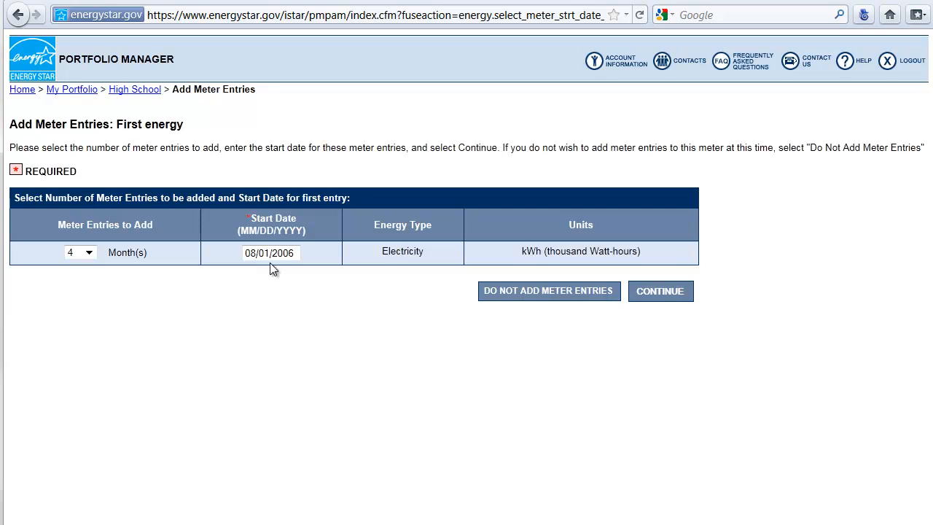
left_click(666, 293)
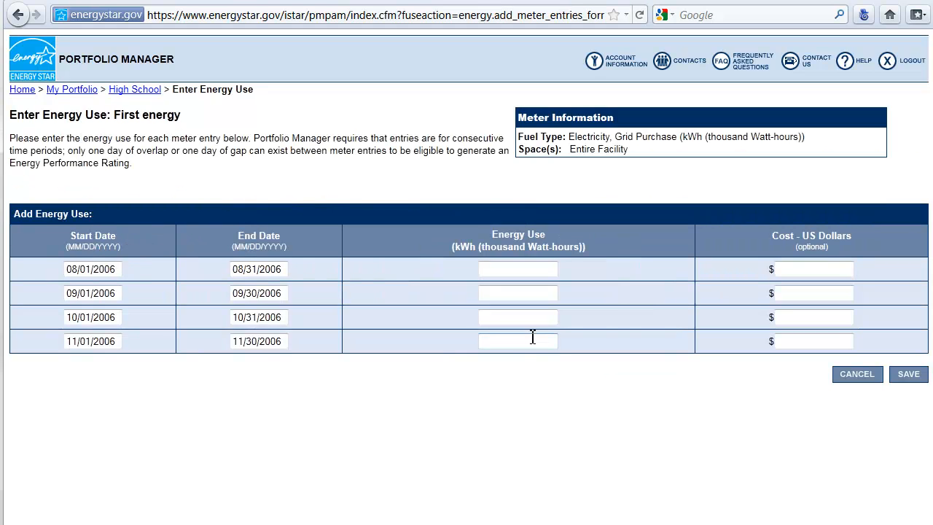
left_click(522, 343)
type("4")
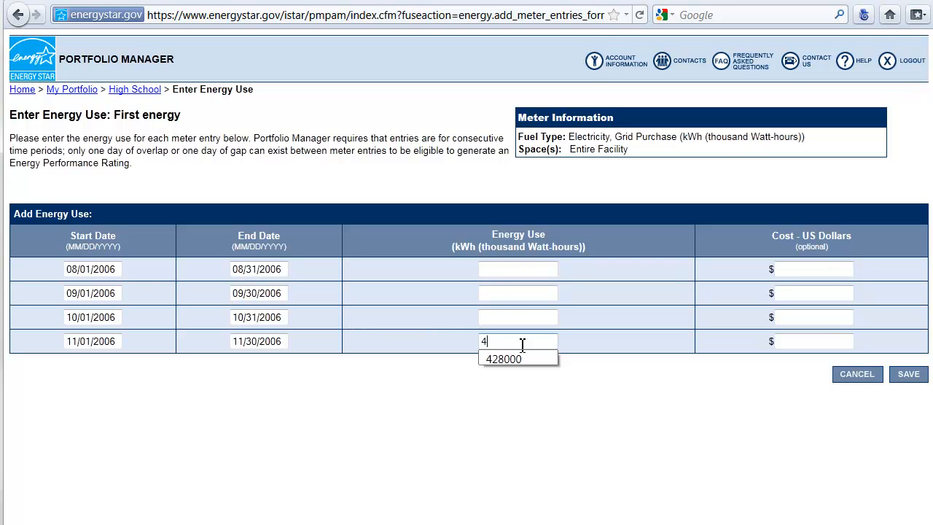
key("BackSpace")
Enter an energy use of 444000 kWh for August 2006 and 462000 kWh for September 2006.
left_click(537, 269)
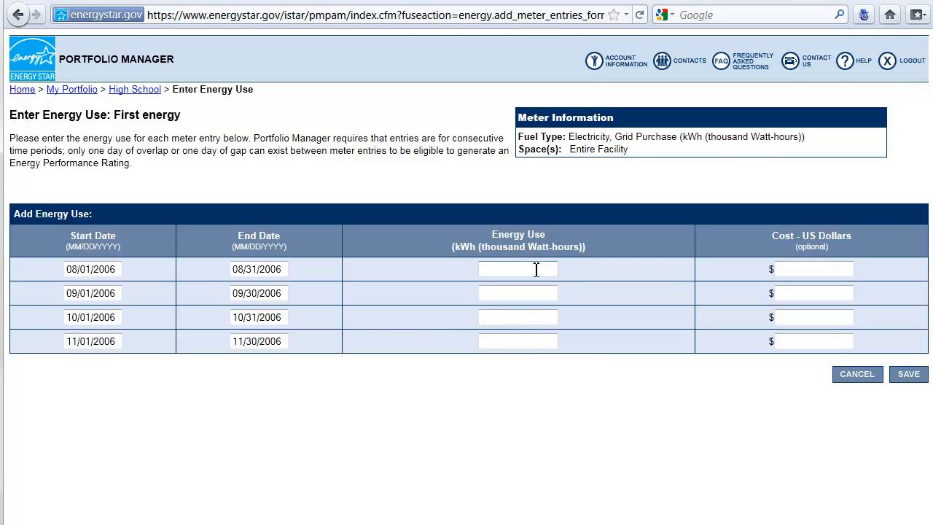
type("444000")
left_click(531, 290)
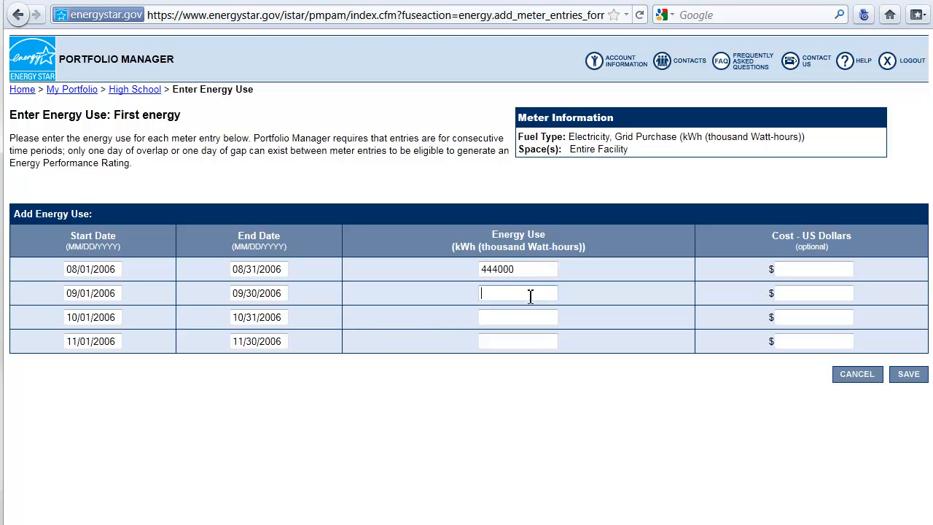
type("462000")
Enter an energy use of 451000 kWh for October 2006 and 400000 kWh for November 2006, and save the added entries.
left_click(524, 318)
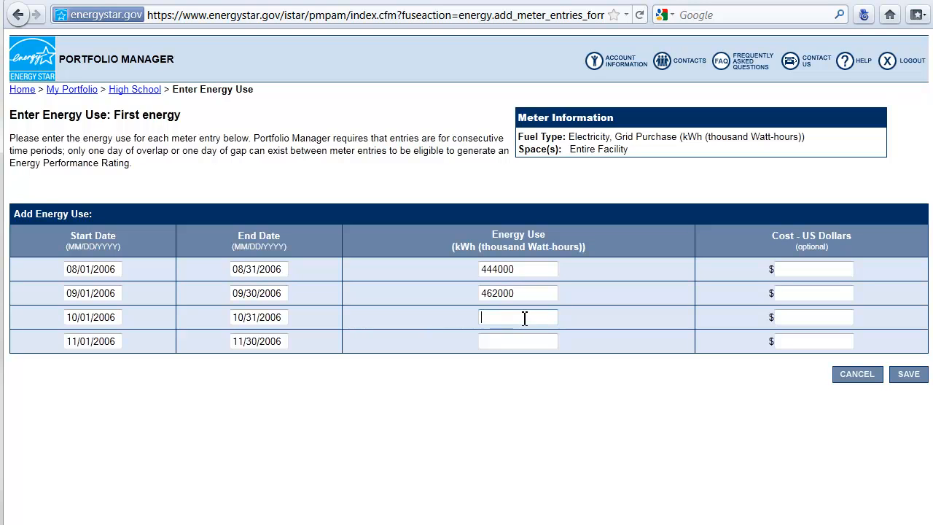
type("451000")
left_click(536, 344)
type("400")
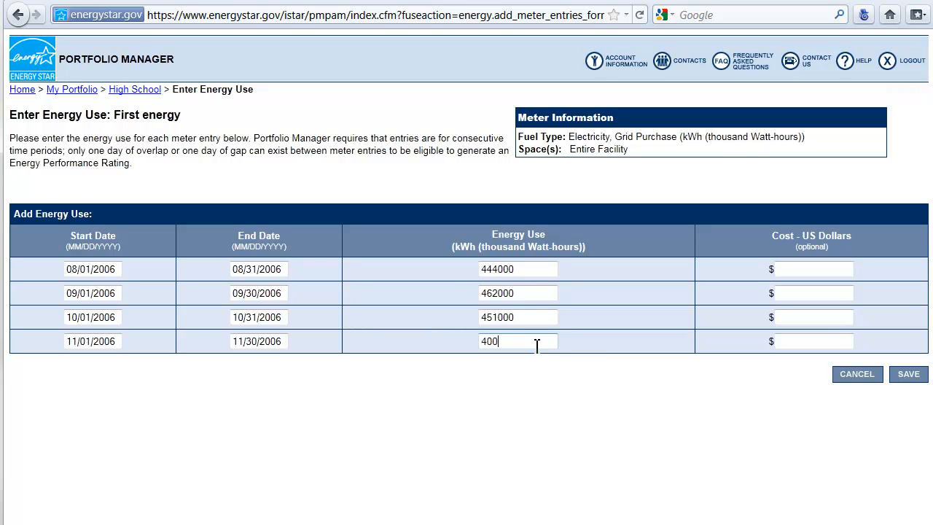
type("000")
left_click(910, 375)
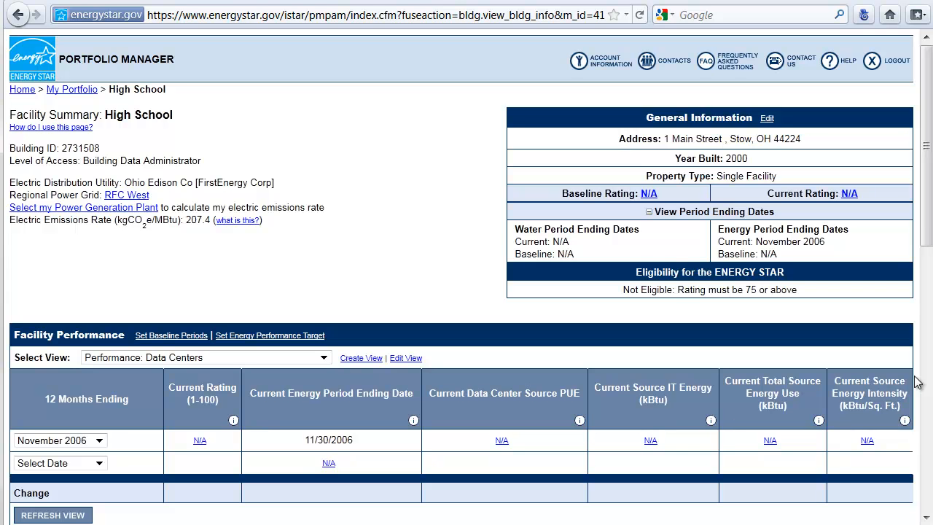
Start a new energy meter for the High School facility and name it "East Ohio Gas -".
left_click_drag(927, 229, 929, 464)
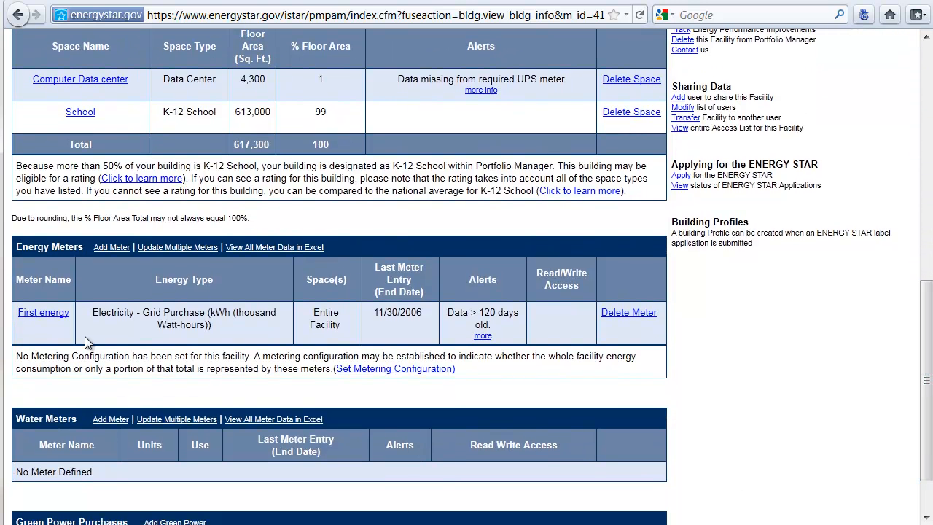
left_click(121, 250)
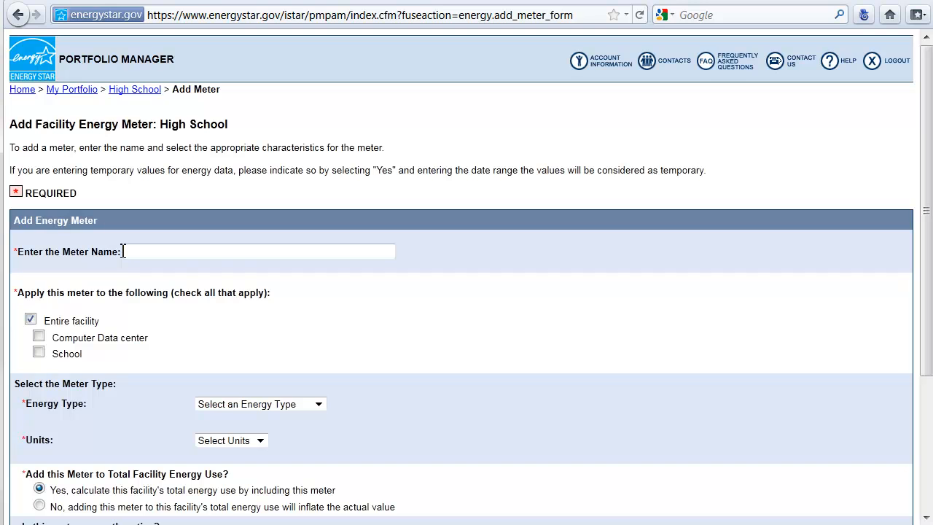
left_click(135, 252)
type("E")
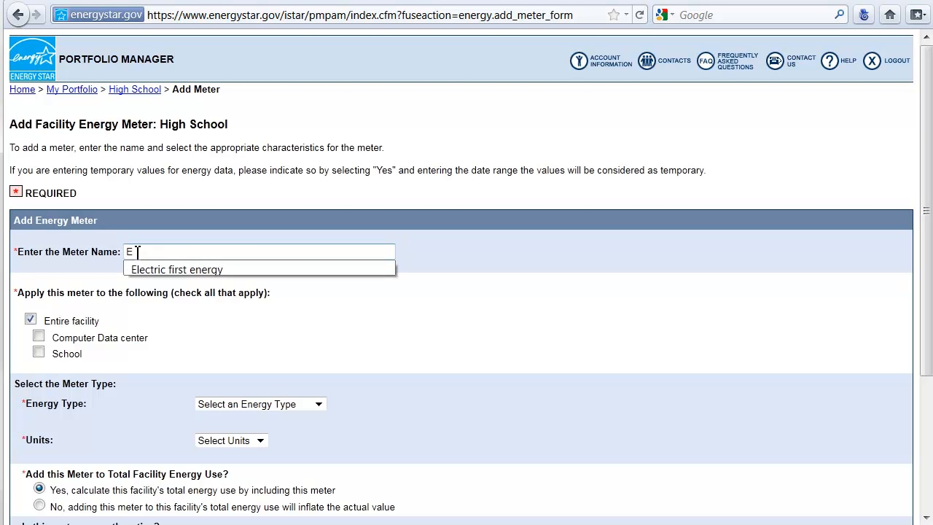
type("ast OHio")
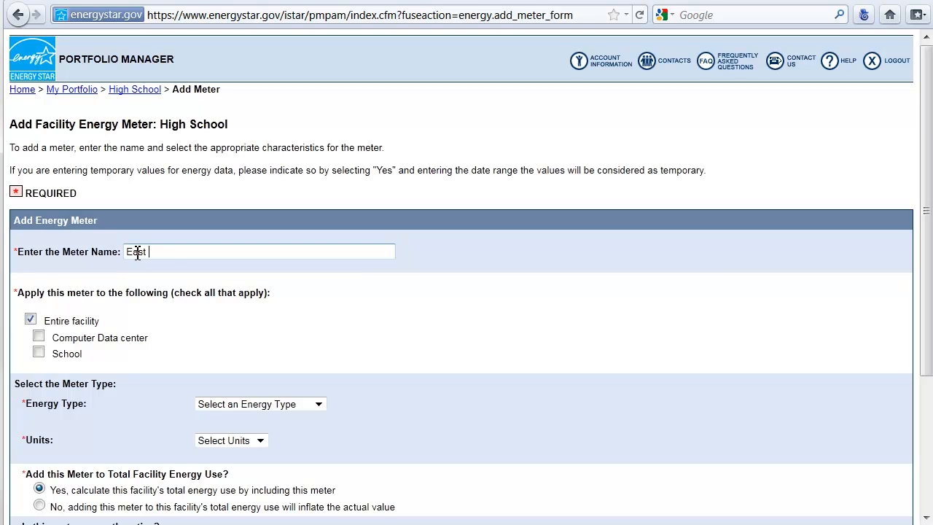
key("BackSpace")
key("BackSpace")
key("BackSpace")
key("BackSpace")
type("hio Gas -")
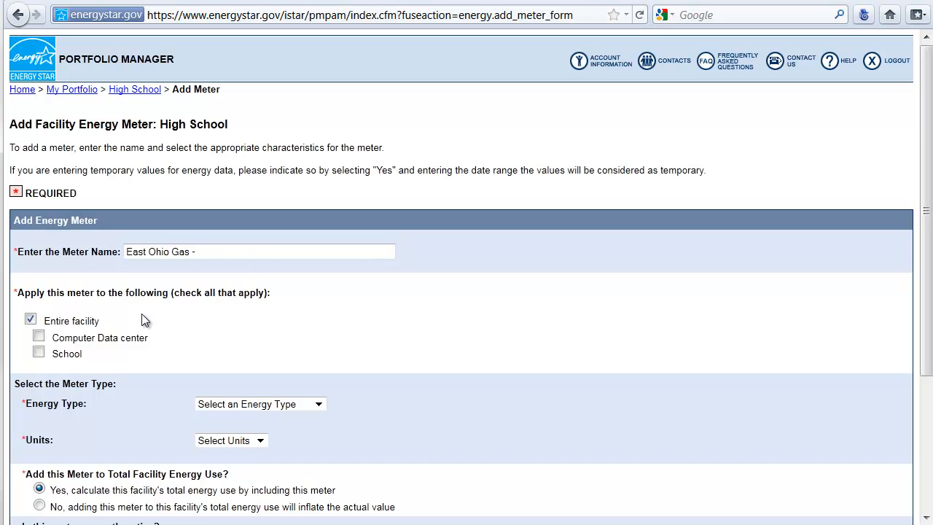
Set the new meter's energy type to Natural Gas and its units to kcf (thousand cubic feet).
left_click(321, 406)
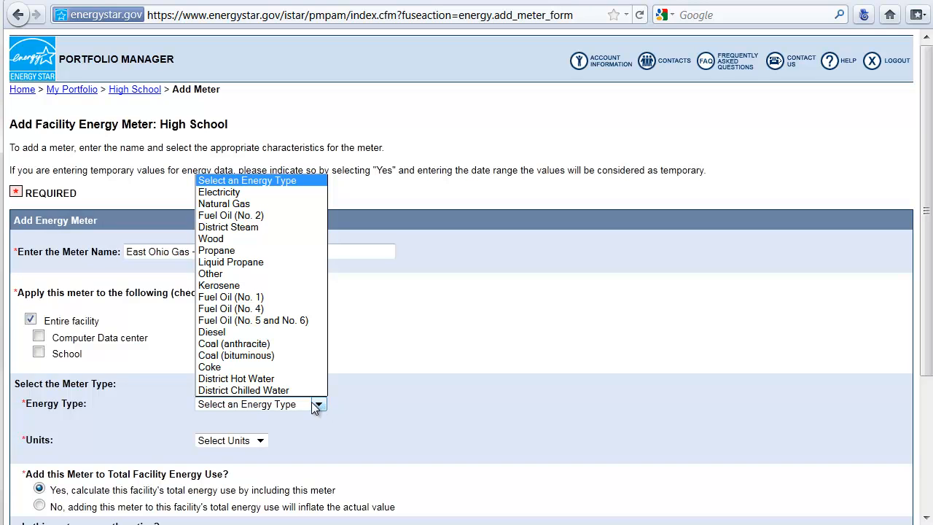
left_click(266, 206)
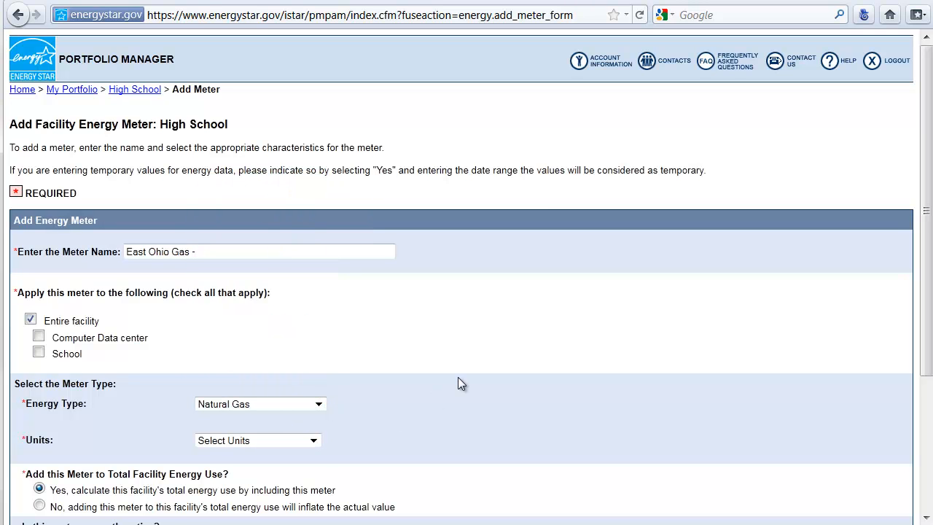
left_click_drag(929, 364, 928, 474)
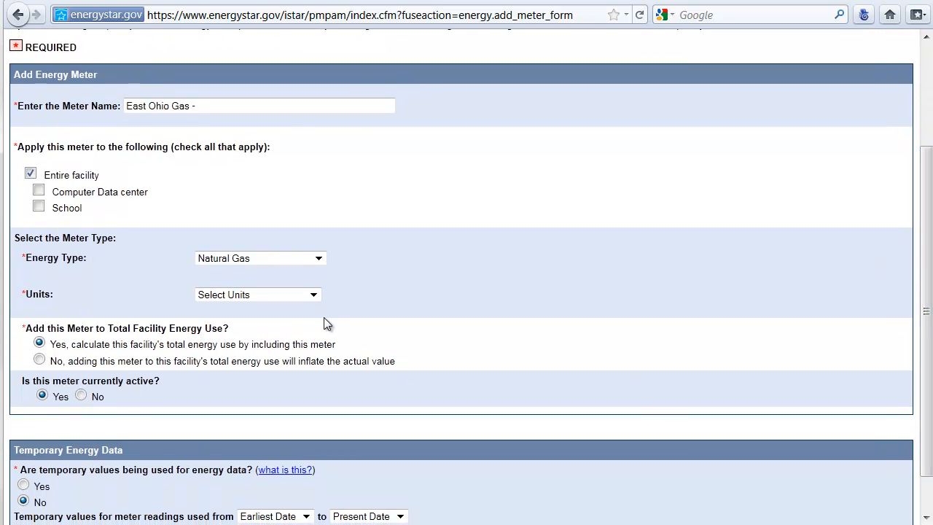
left_click(314, 299)
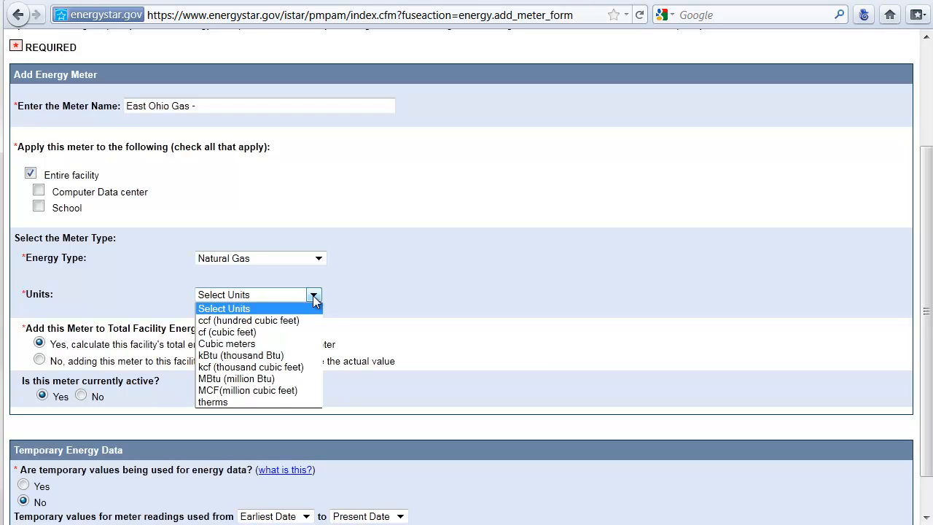
left_click(272, 368)
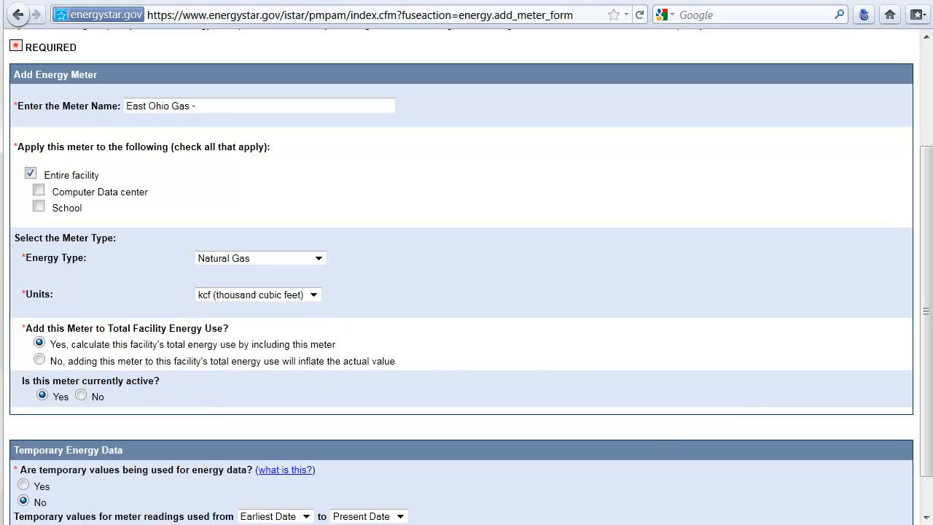
Save the East Ohio Gas meter and set up 16 monthly entries for it starting 08/1/2005.
scroll(930, 421, "down", 2)
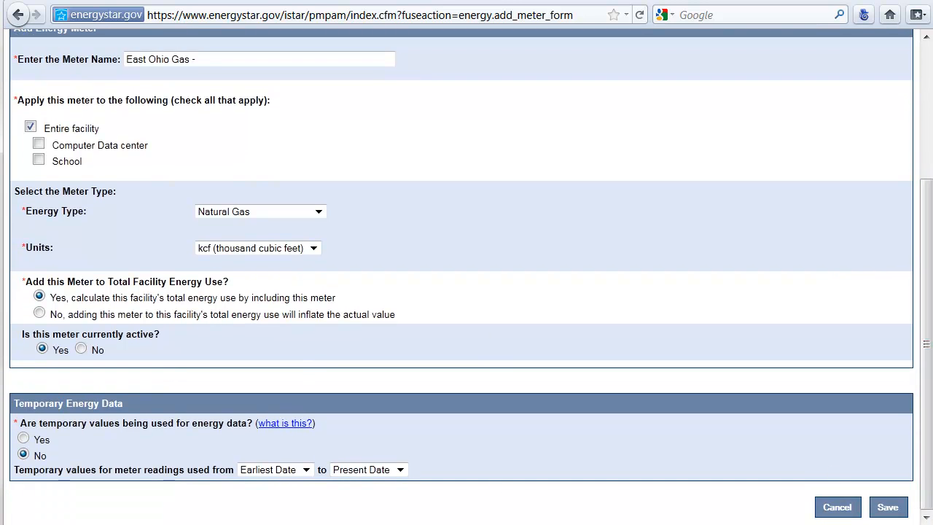
left_click(888, 507)
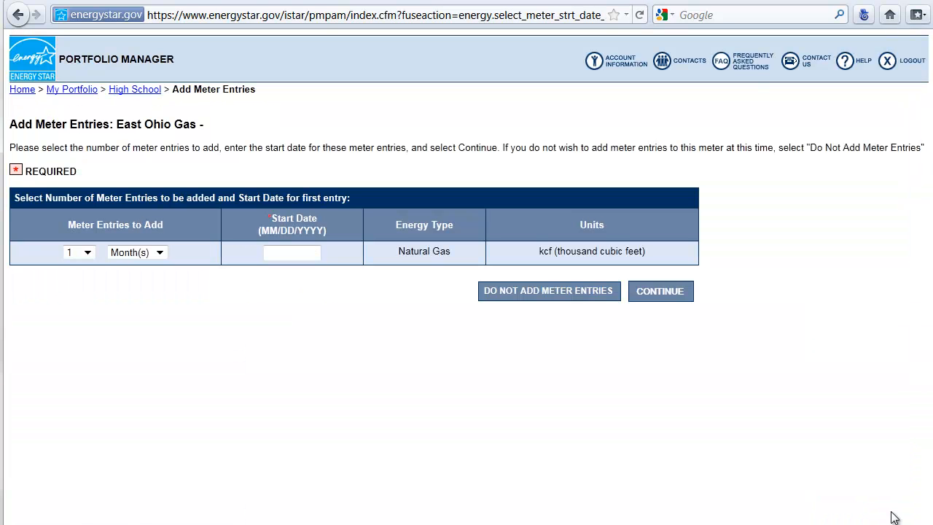
left_click(88, 253)
scroll(89, 339, "down", 1)
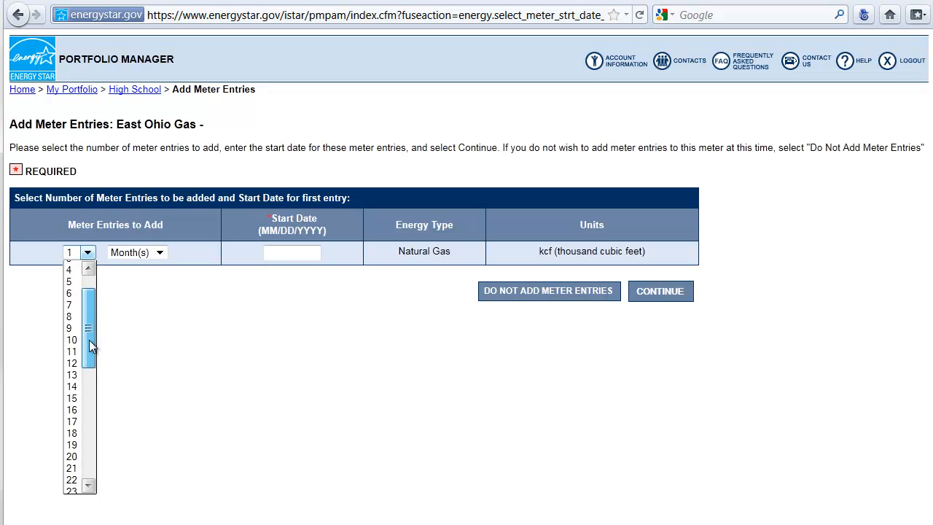
left_click(73, 411)
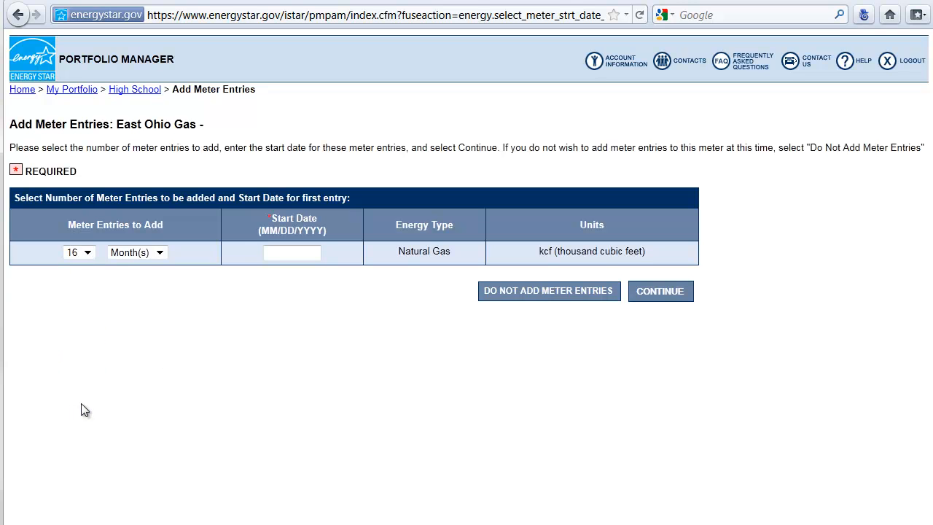
left_click(292, 252)
type("08")
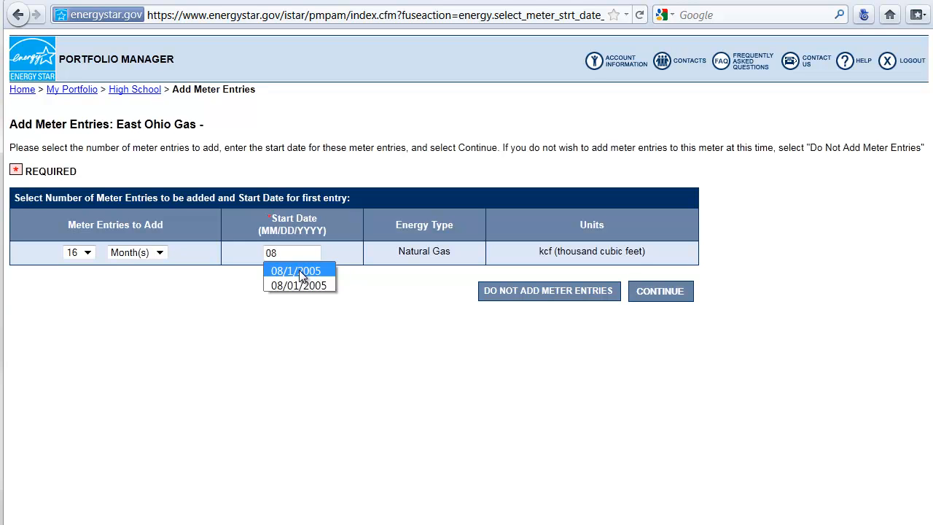
left_click(299, 271)
left_click(669, 294)
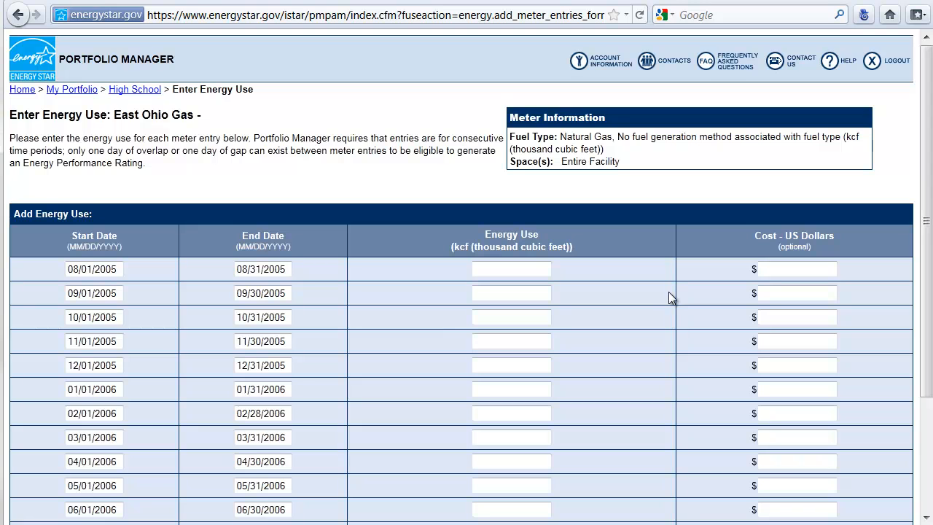
Enter gas use of 50 kcf for August 2005, 100 kcf for September 2005 and 800 kcf for October 2005.
left_click(521, 268)
type("50")
key("Tab")
type("100")
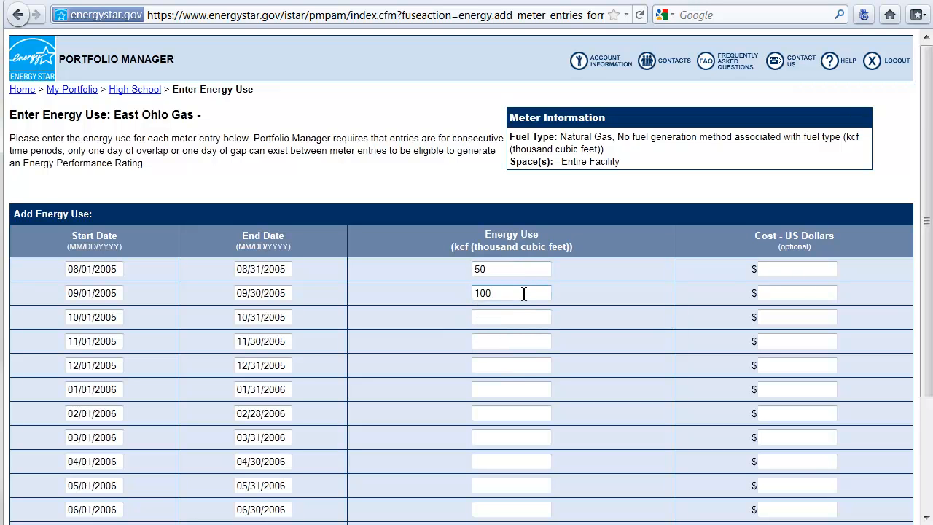
key("Tab")
type("800")
Enter gas use of 1050 kcf for November 2005 and 1300 kcf for December 2005.
left_click(513, 343)
type("1050")
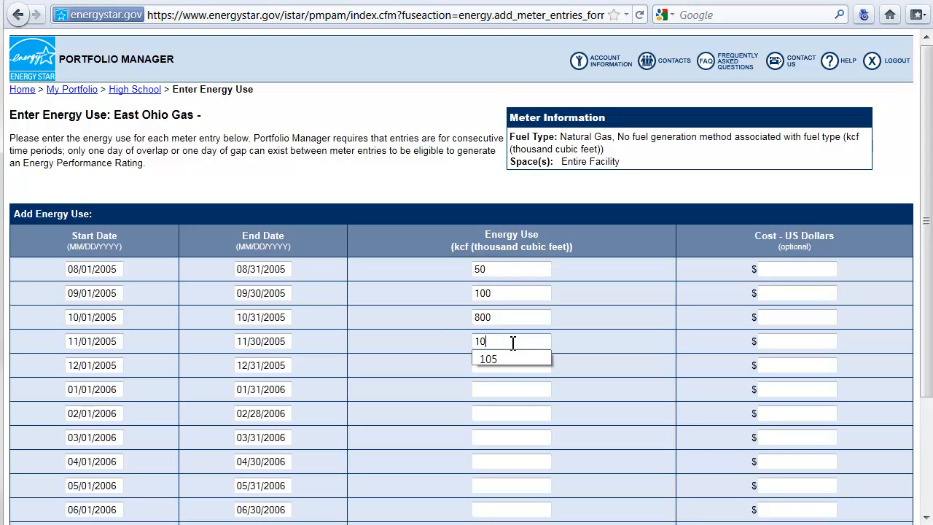
left_click(524, 369)
type("130")
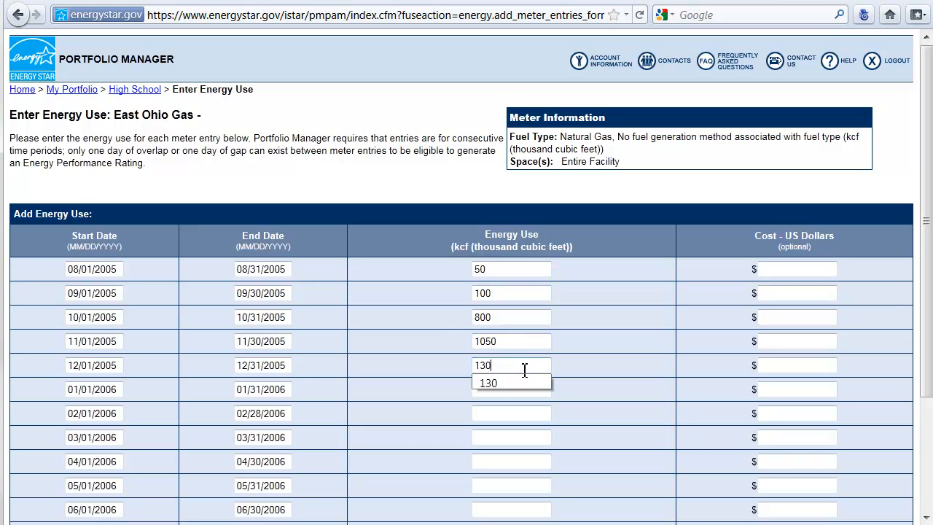
type("0")
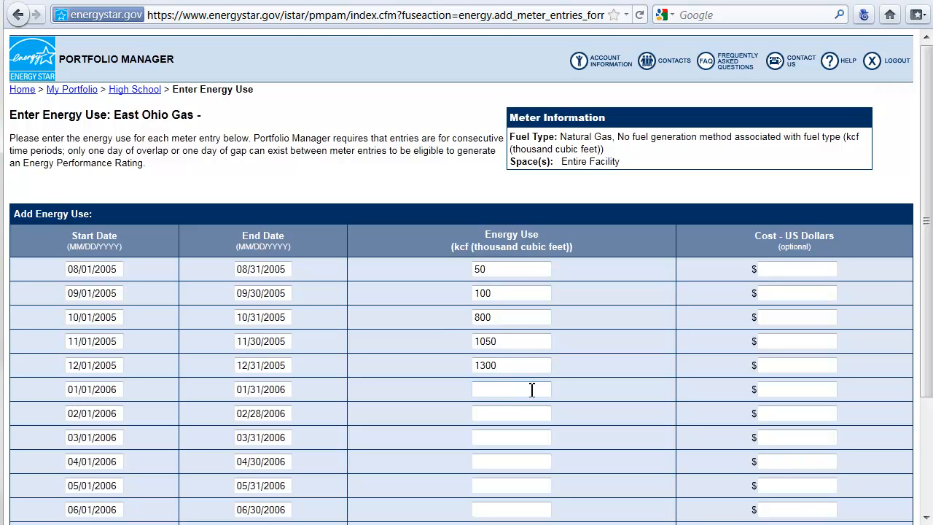
Enter gas use of 1500 kcf for January 2006, 1000 kcf for February 2006 and 400 kcf for March 2006.
type("1500")
left_click(536, 417)
left_click(535, 416)
type("1000")
left_click(536, 435)
type("400")
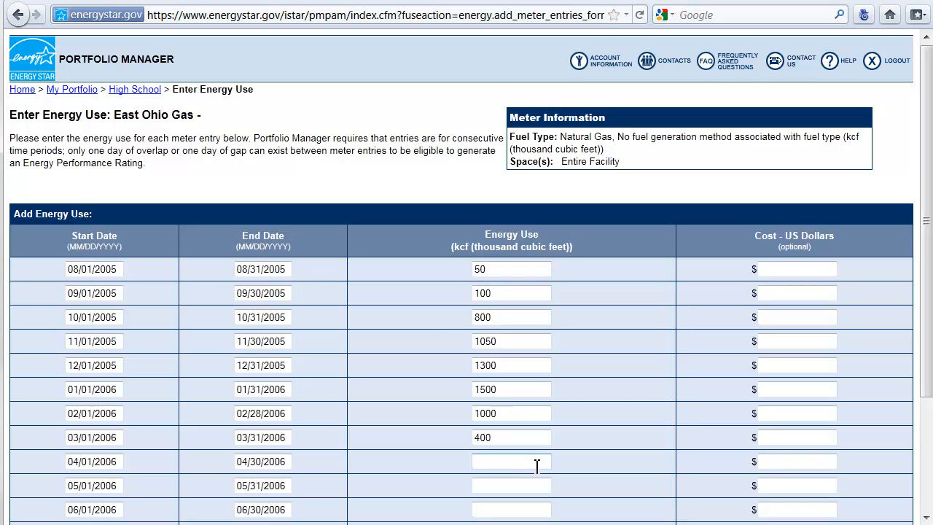
Enter gas use of 300 kcf for April 2006, 200 kcf for May 2006, and 50 kcf each for June and July 2006.
type("300")
left_click(535, 486)
type("200")
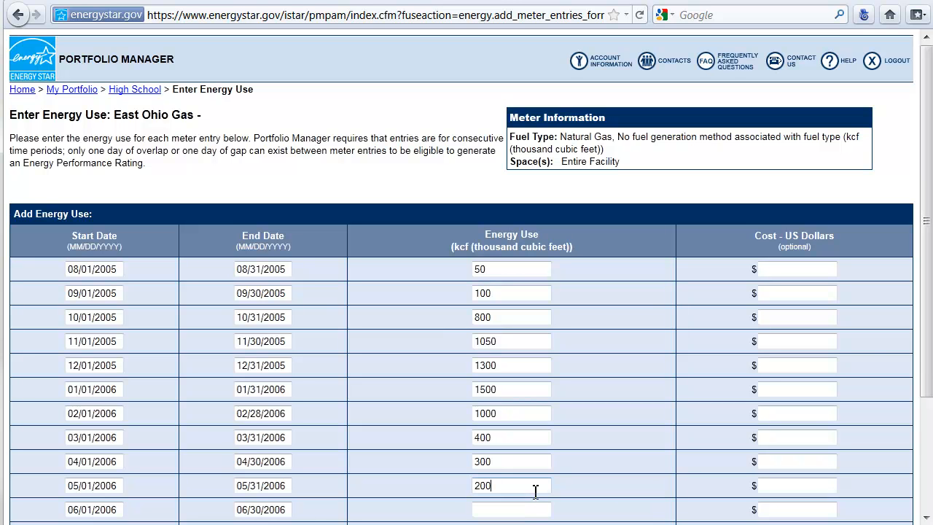
scroll(928, 373, "down", 4)
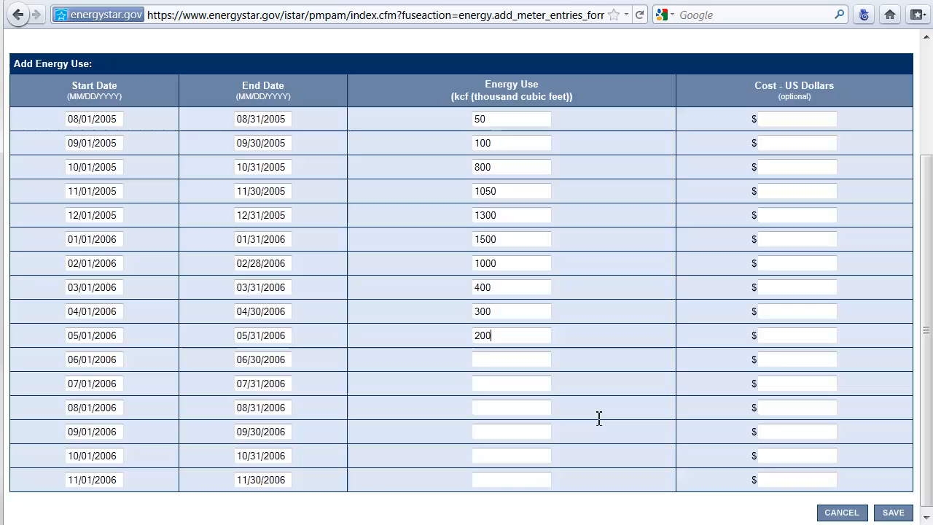
left_click(493, 360)
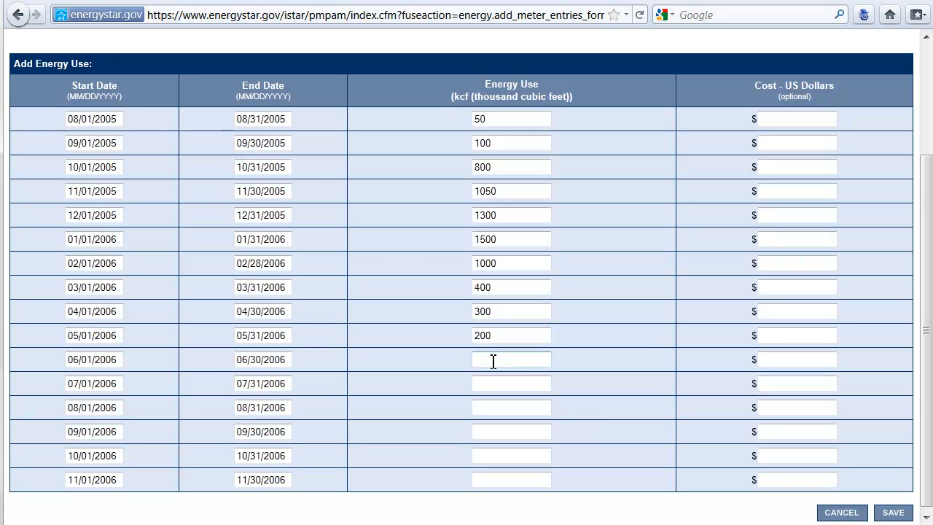
type("5050")
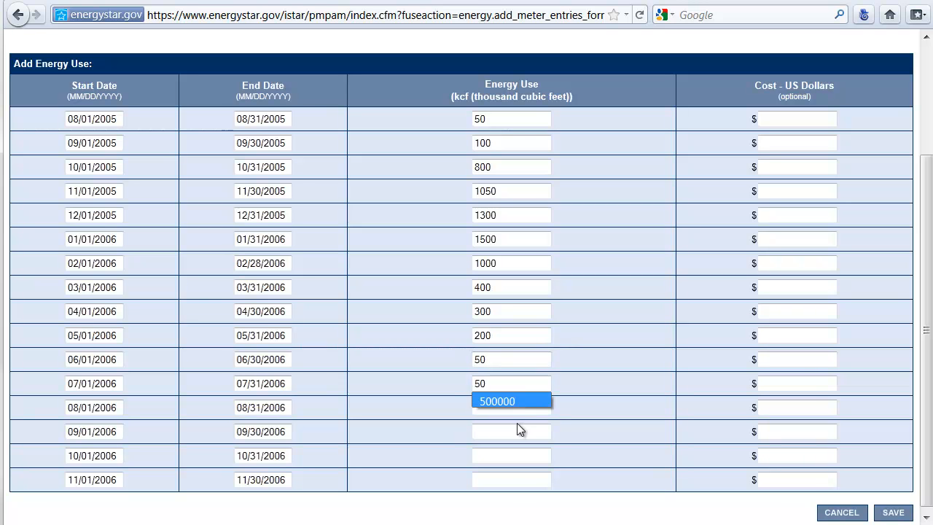
Enter gas use of 70 kcf for August 2006, 110 kcf for September 2006 and 900 kcf for October 2006.
left_click(520, 414)
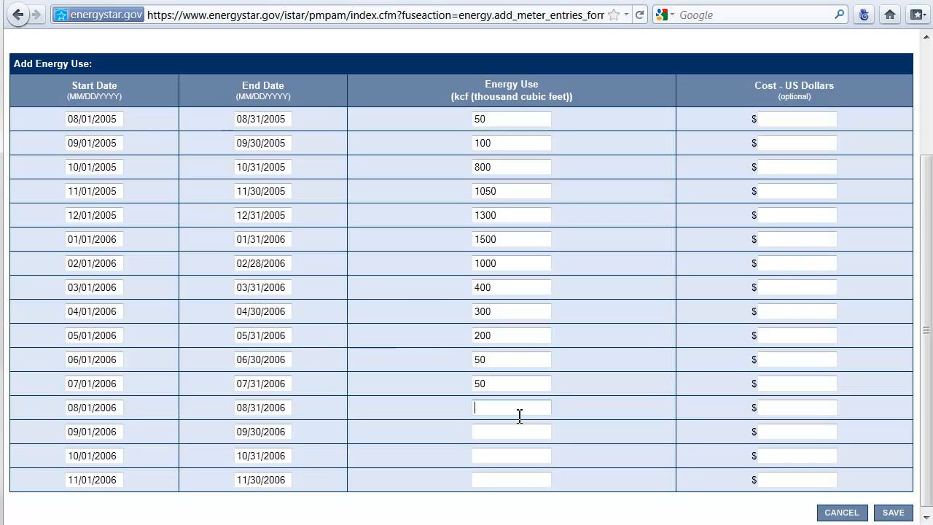
type("70")
left_click(521, 431)
type("110")
type("900")
Enter gas use of 1000 kcf for November 2006 and save the gas meter entries.
left_click(534, 481)
type("100")
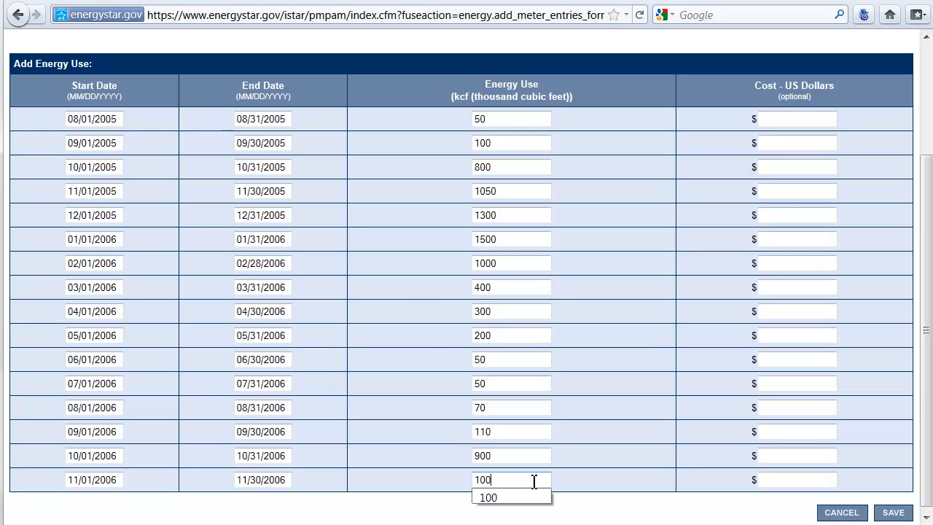
type("0")
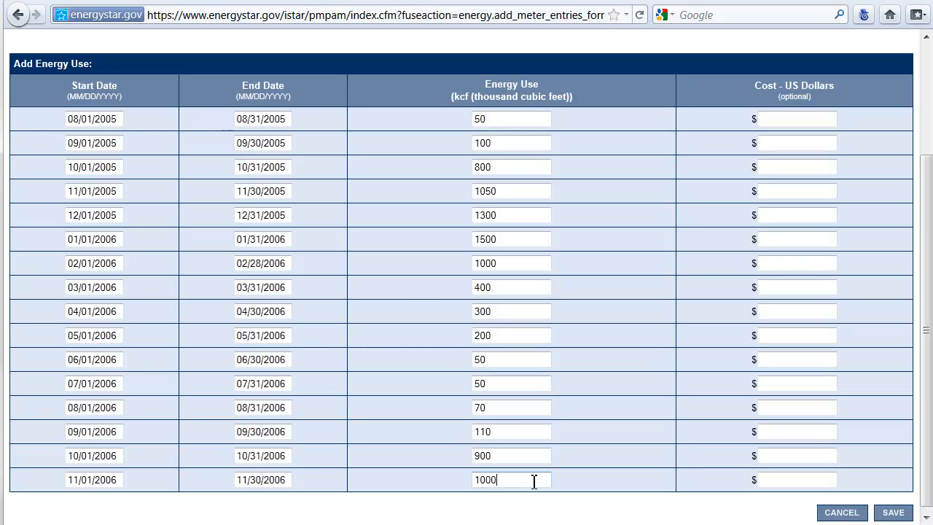
left_click(894, 513)
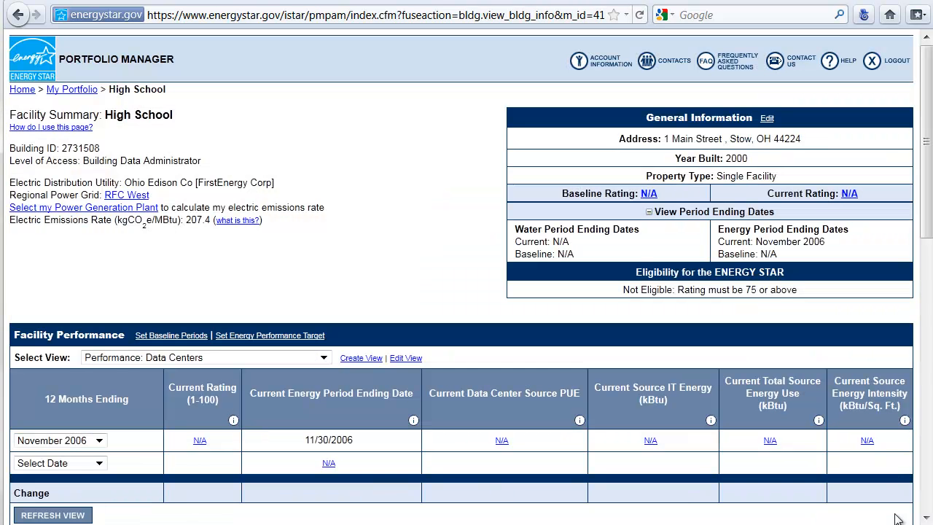
Set the High School's first Facility Performance period to the 12 months ending September 2006 and refresh the view.
left_click_drag(926, 216, 927, 421)
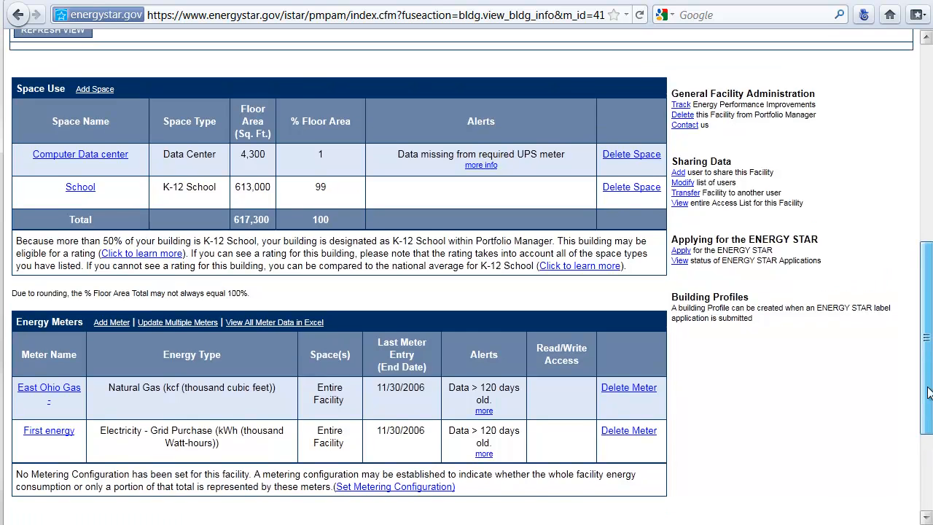
left_click_drag(929, 408, 927, 296)
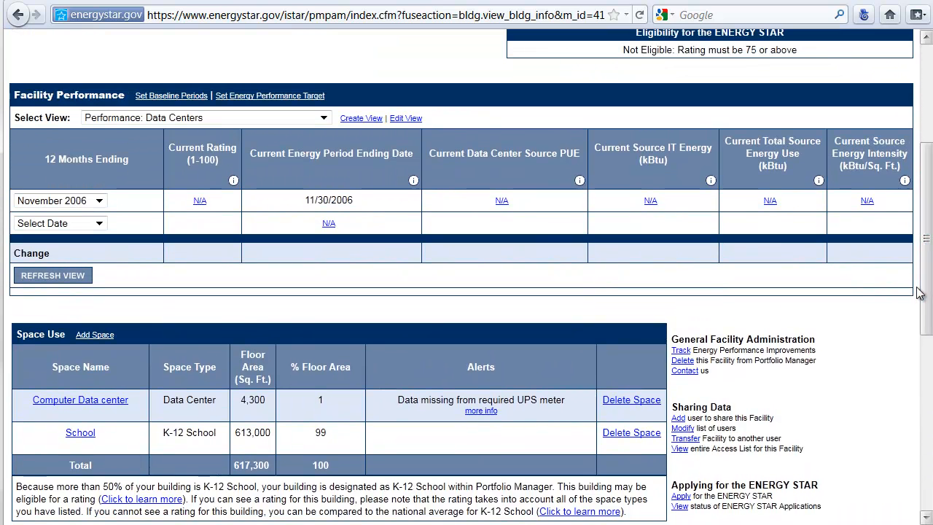
left_click(99, 202)
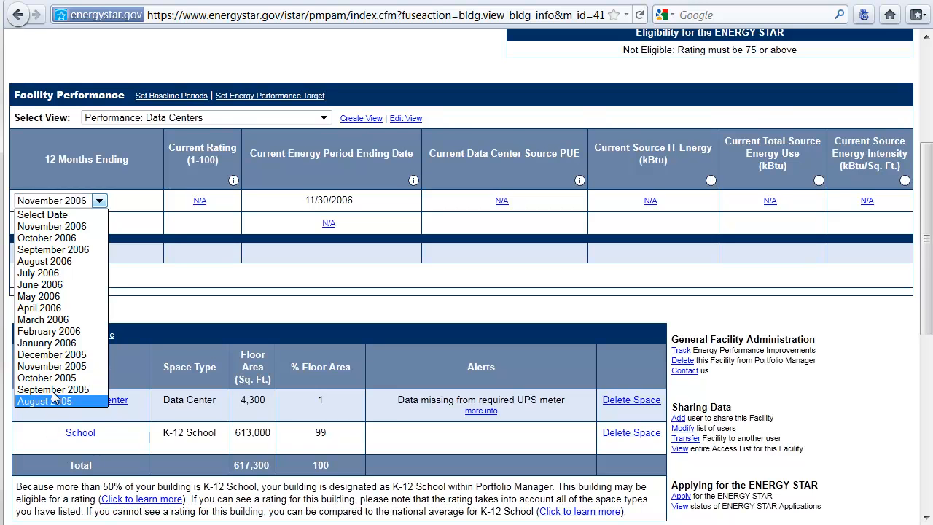
left_click(52, 249)
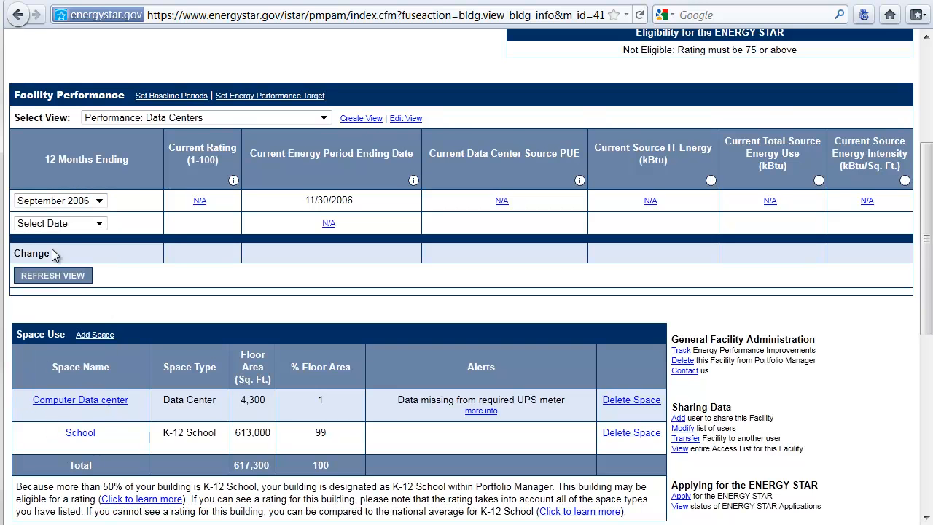
left_click(75, 283)
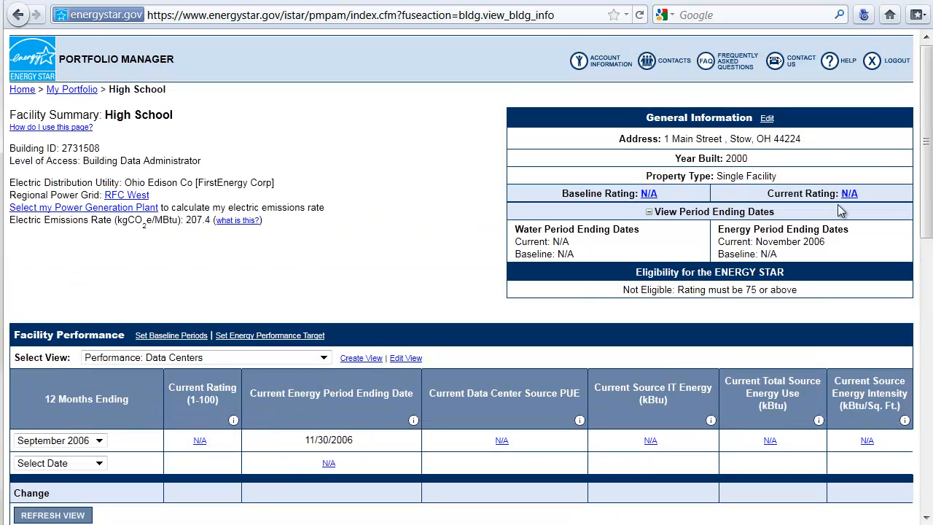
left_click_drag(929, 191, 930, 255)
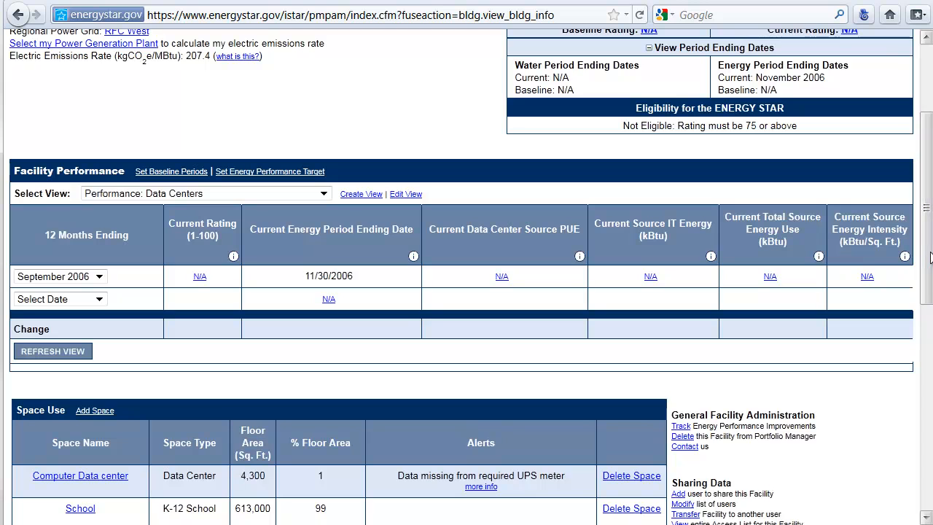